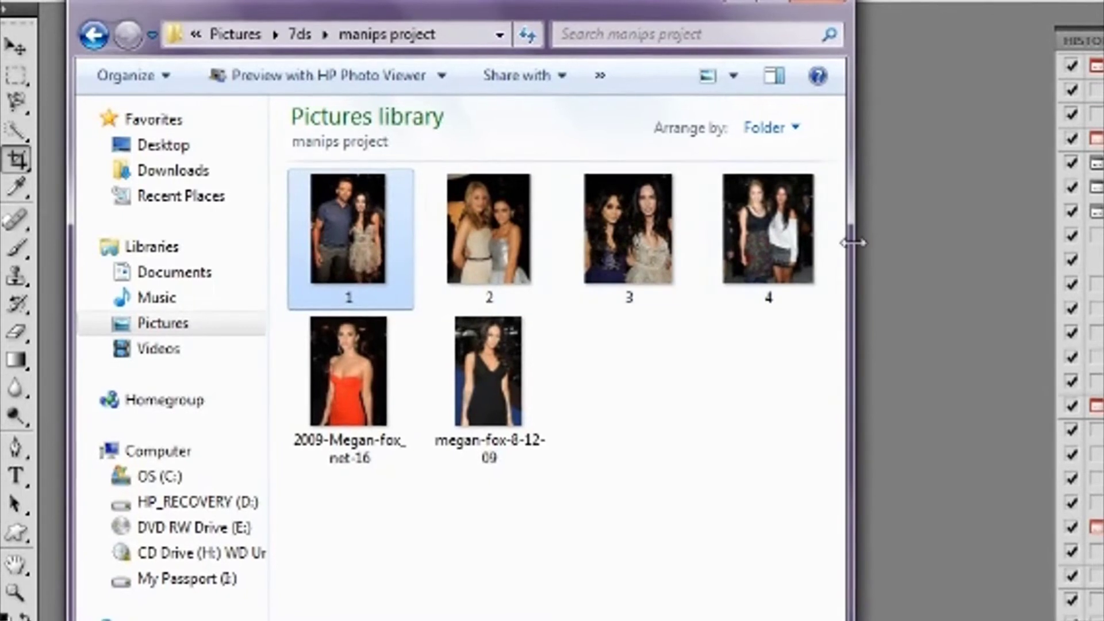
# Open pictures 1 and 2 from the manips project folder in Photoshop.
pyautogui.keyDown('ctrl'); pyautogui.click(471, 259); pyautogui.keyUp('ctrl')
pyautogui.moveTo(370, 234); pyautogui.dragTo(976, 316)
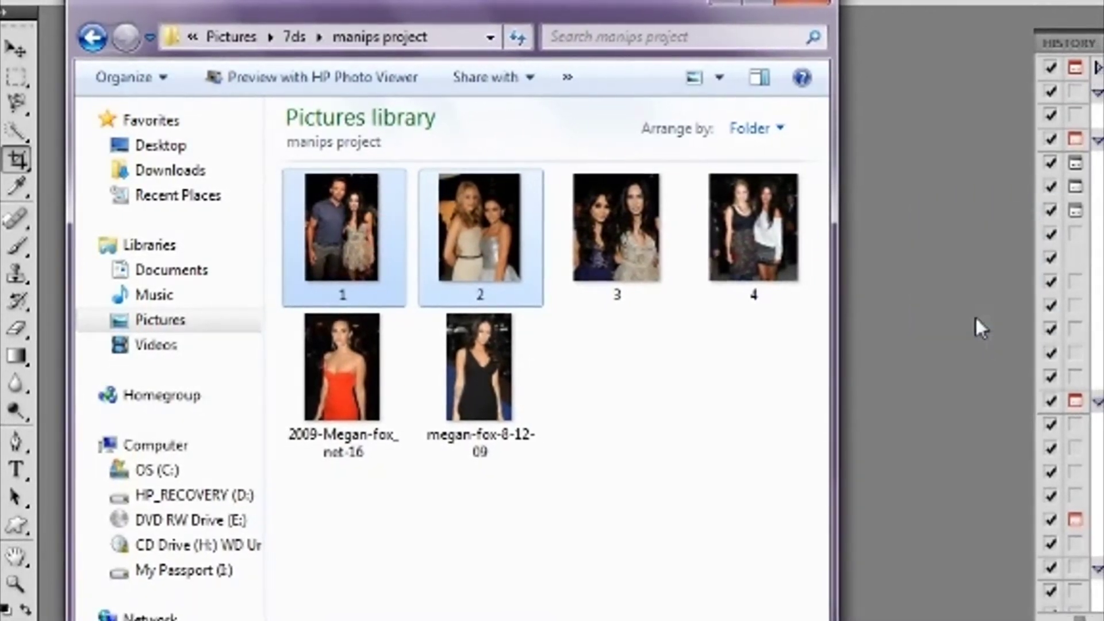
pyautogui.click(951, 246)
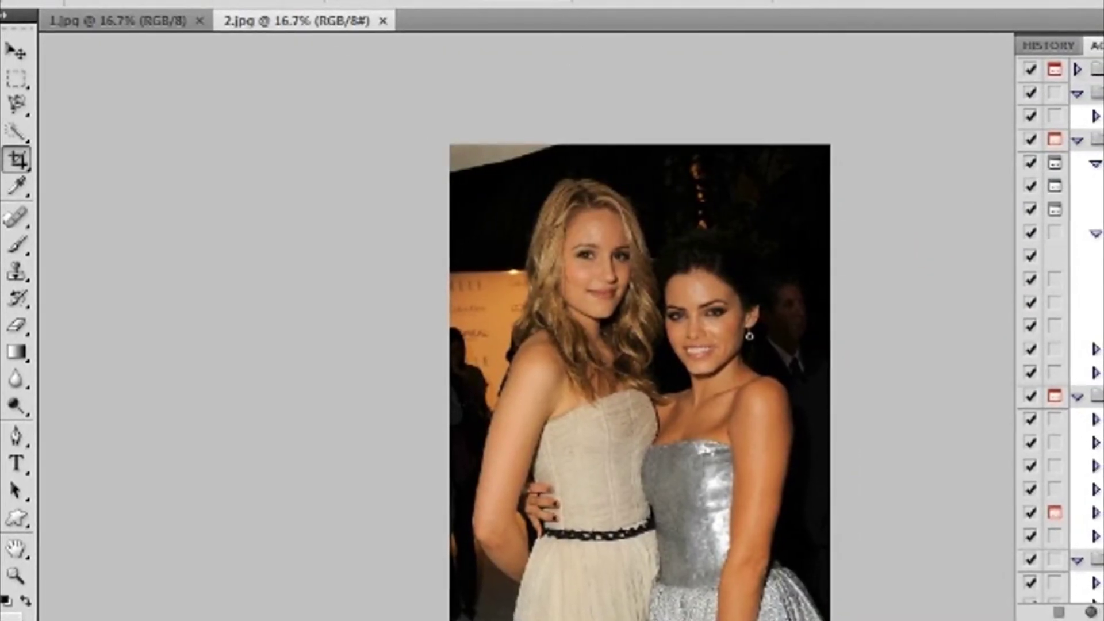
# Hide the side panels, float 1.jpg and 2.jpg in separate windows, and arrange them side by side.
pyautogui.hotkey('shift', 'Tab')
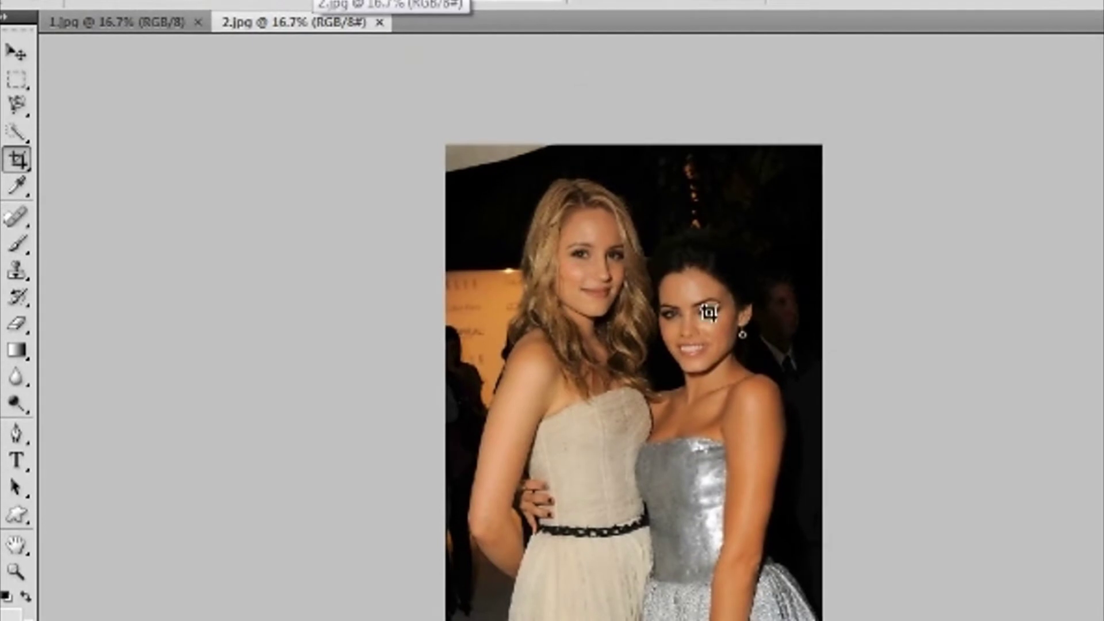
pyautogui.moveTo(290, 23); pyautogui.dragTo(644, 100)
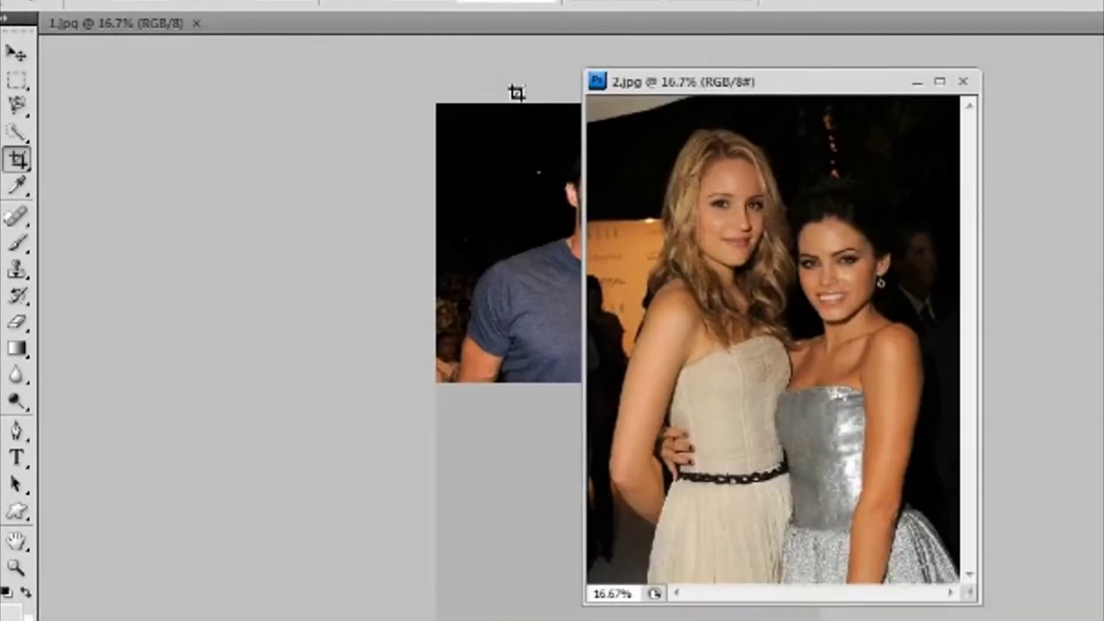
pyautogui.click(136, 24)
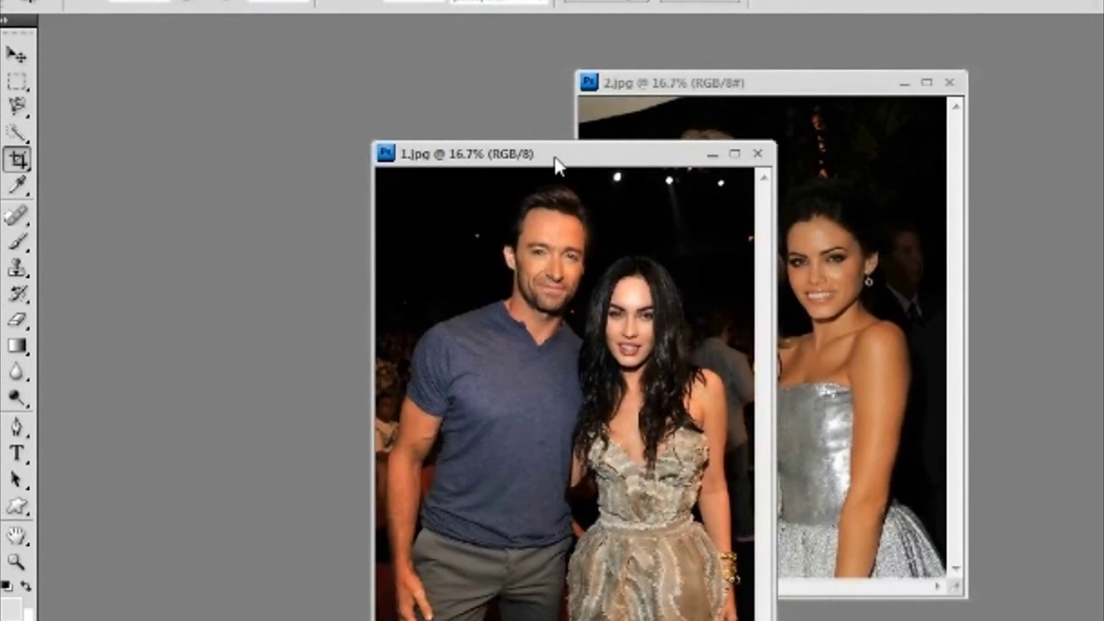
pyautogui.moveTo(557, 164); pyautogui.dragTo(317, 67)
pyautogui.moveTo(740, 83); pyautogui.dragTo(928, 77)
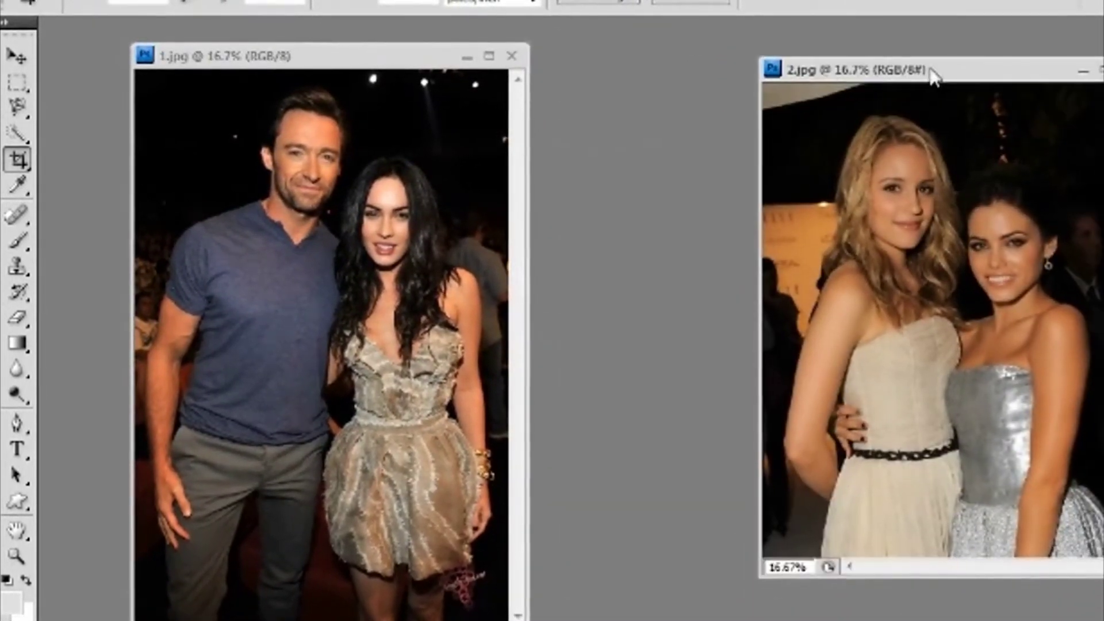
pyautogui.moveTo(347, 57); pyautogui.dragTo(525, 74)
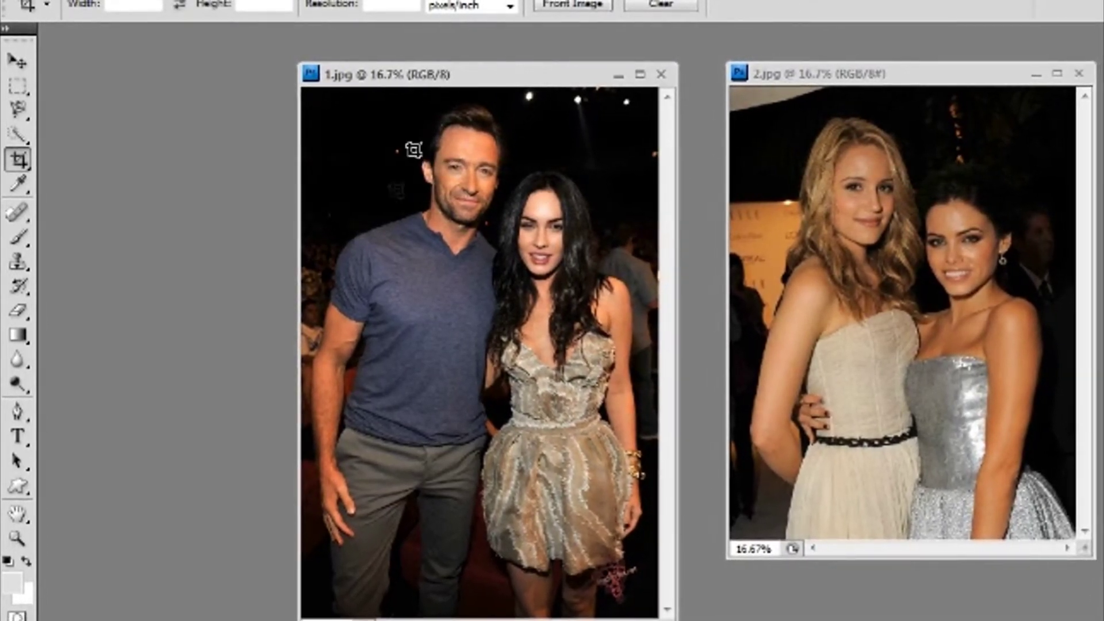
# Resize the 1.jpg image to a width of 1000 pixels with its proportions constrained.
pyautogui.click(135, 2)
pyautogui.click(222, 123)
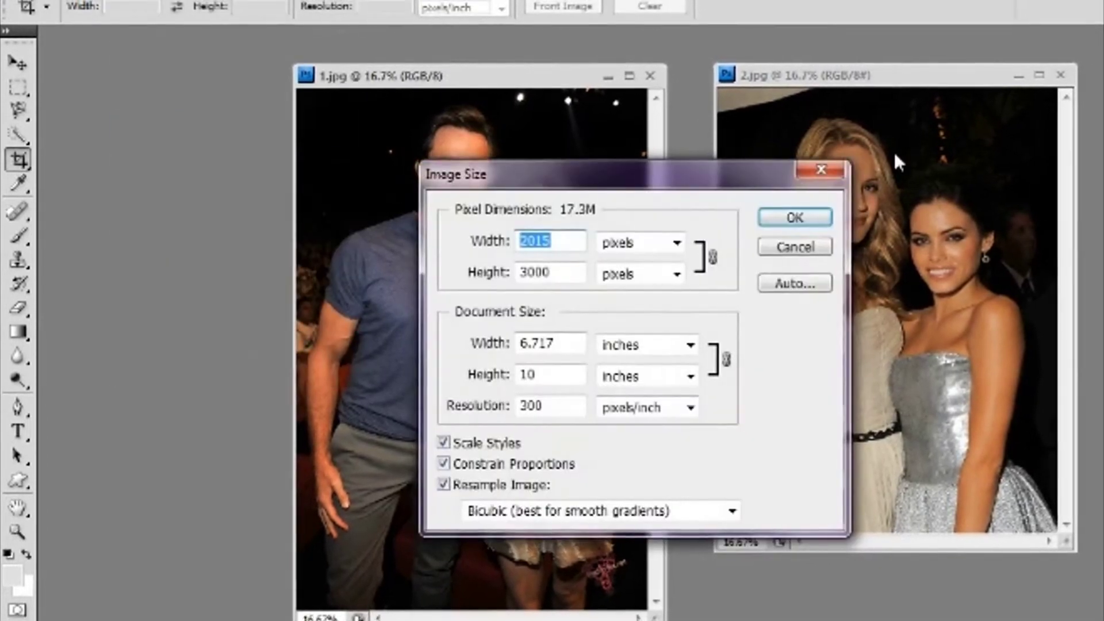
pyautogui.write('1000')
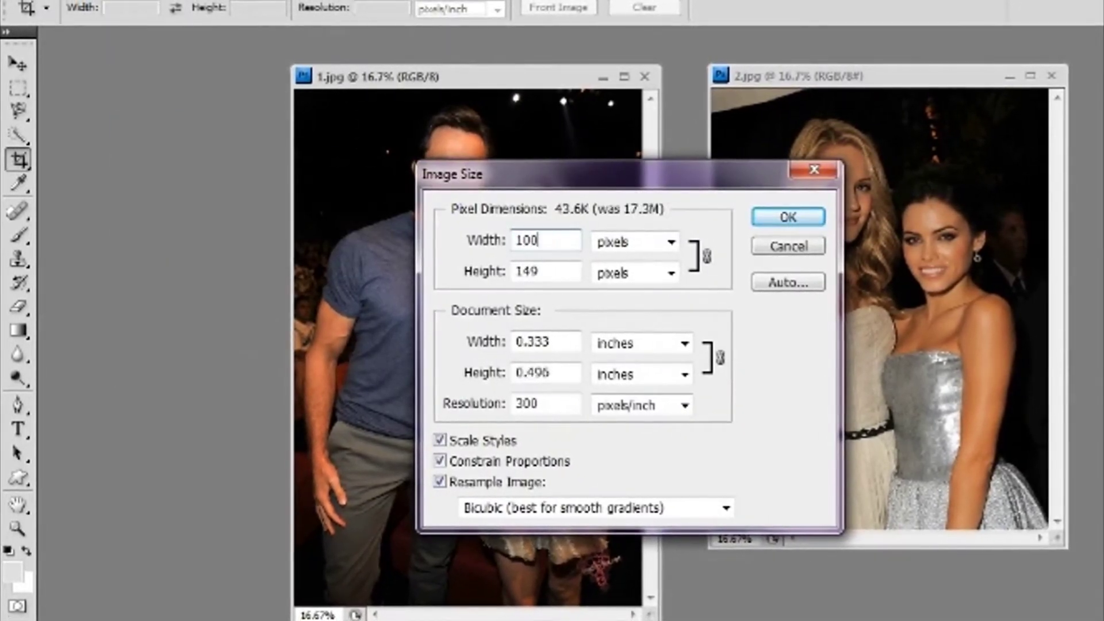
pyautogui.press('Return')
# Resize the 2.jpg image to a width of 1000 pixels with its proportions constrained.
pyautogui.click(880, 145)
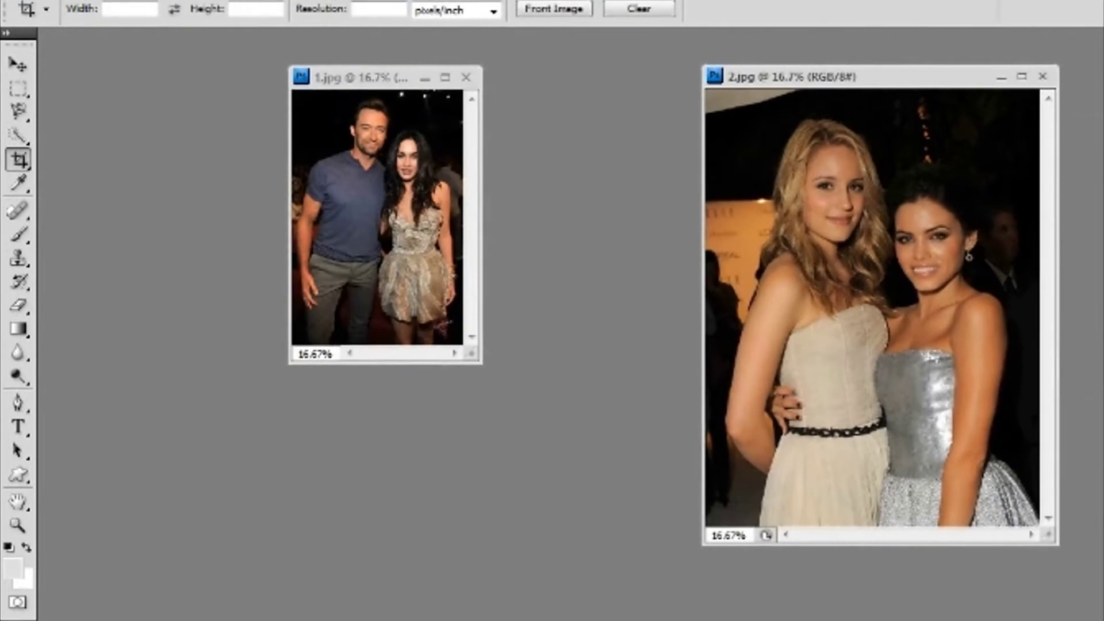
pyautogui.click(135, 1)
pyautogui.click(157, 122)
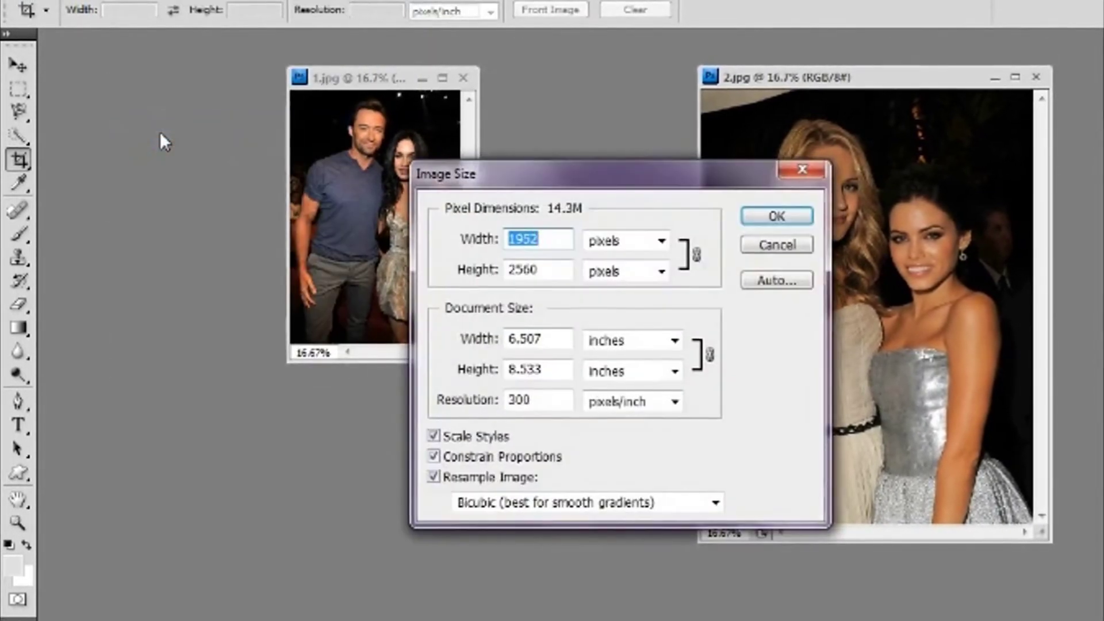
pyautogui.write('1000')
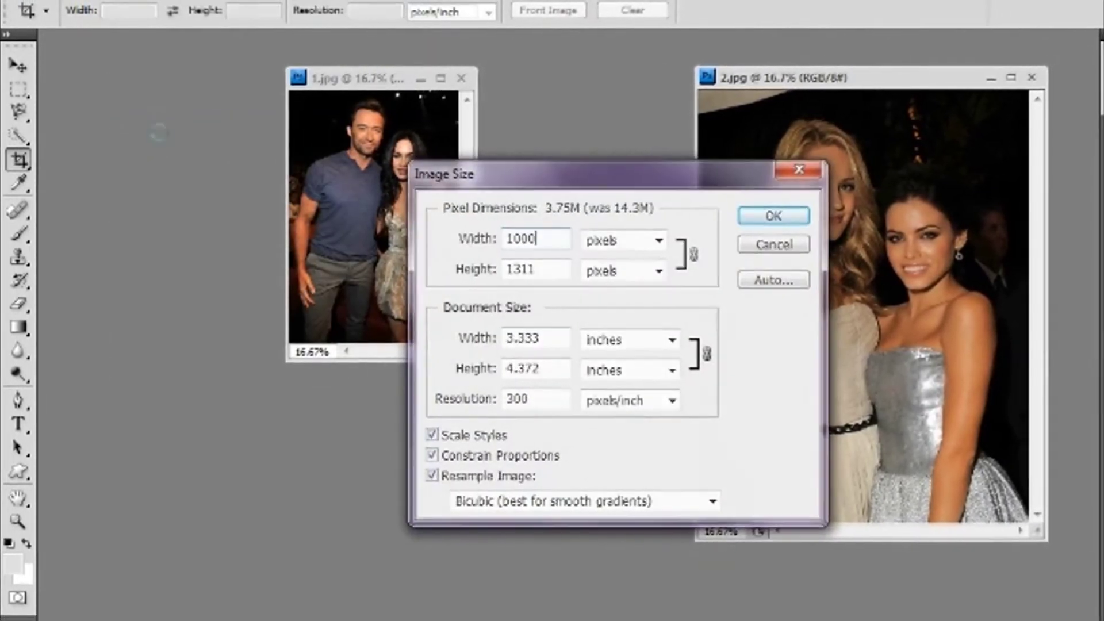
pyautogui.press('Return')
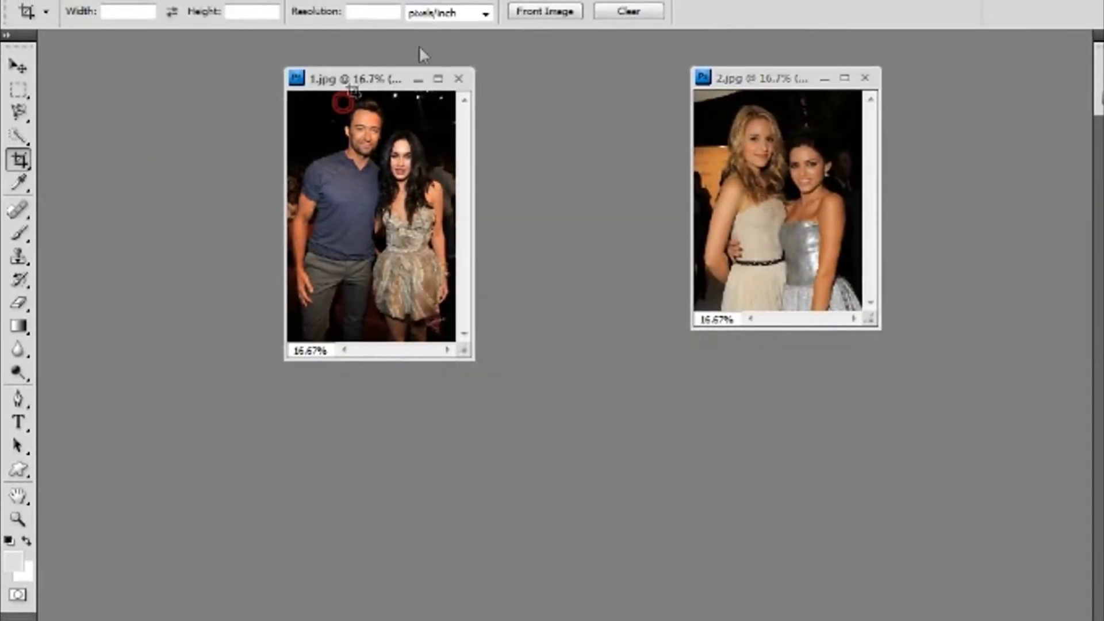
# Show both images at 50% zoom and enlarge their windows to display the people side by side.
pyautogui.click(580, 1)
pyautogui.click(588, 27)
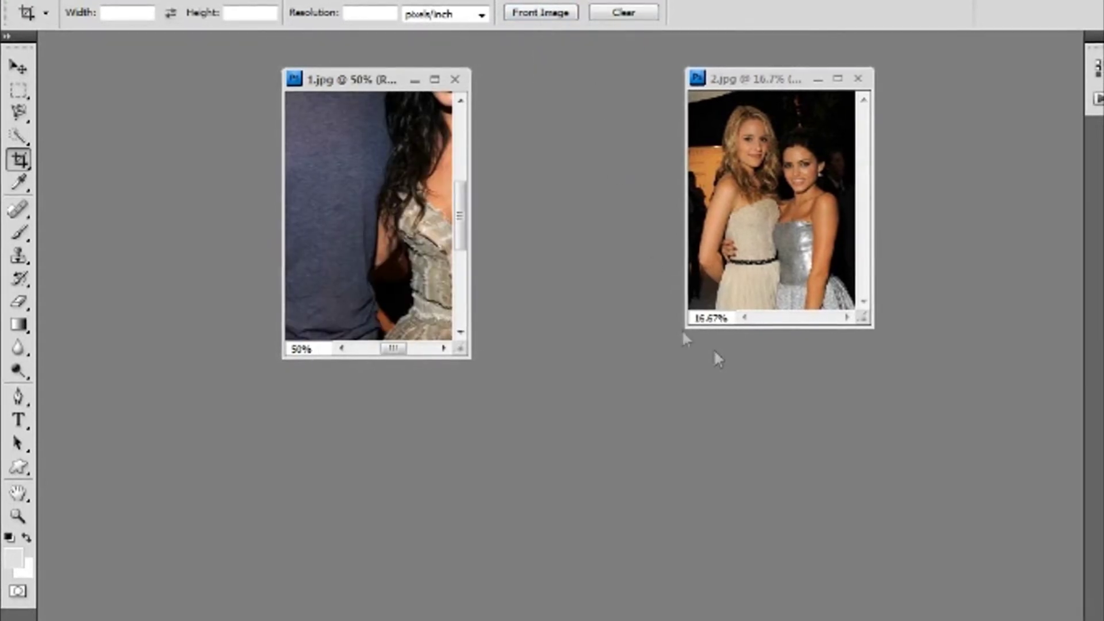
pyautogui.click(580, 1)
pyautogui.click(591, 37)
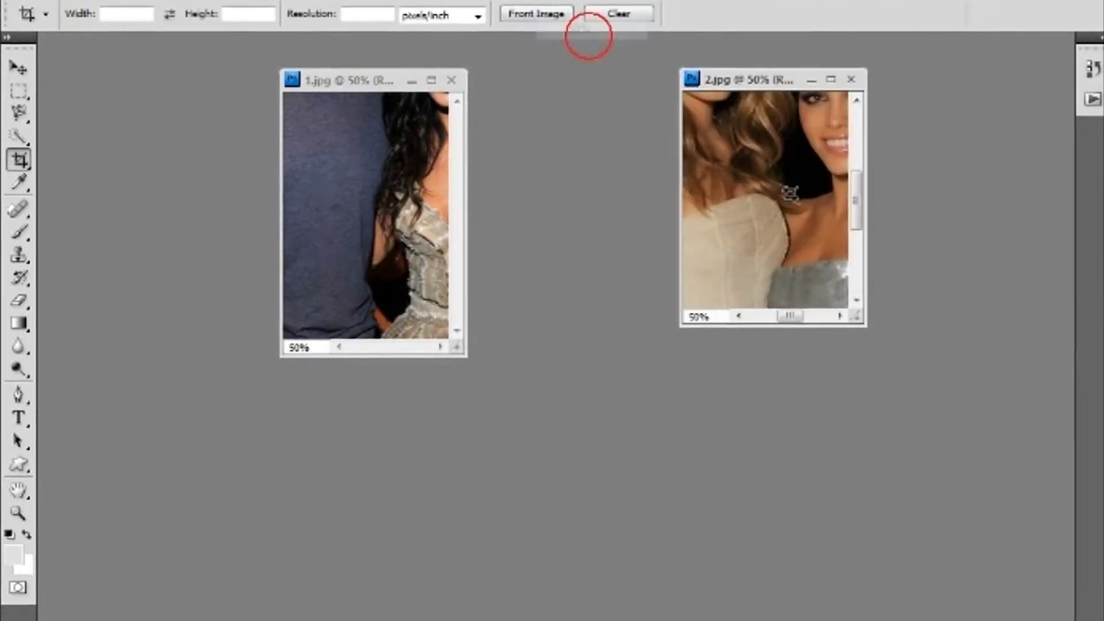
pyautogui.moveTo(869, 322); pyautogui.dragTo(1044, 609)
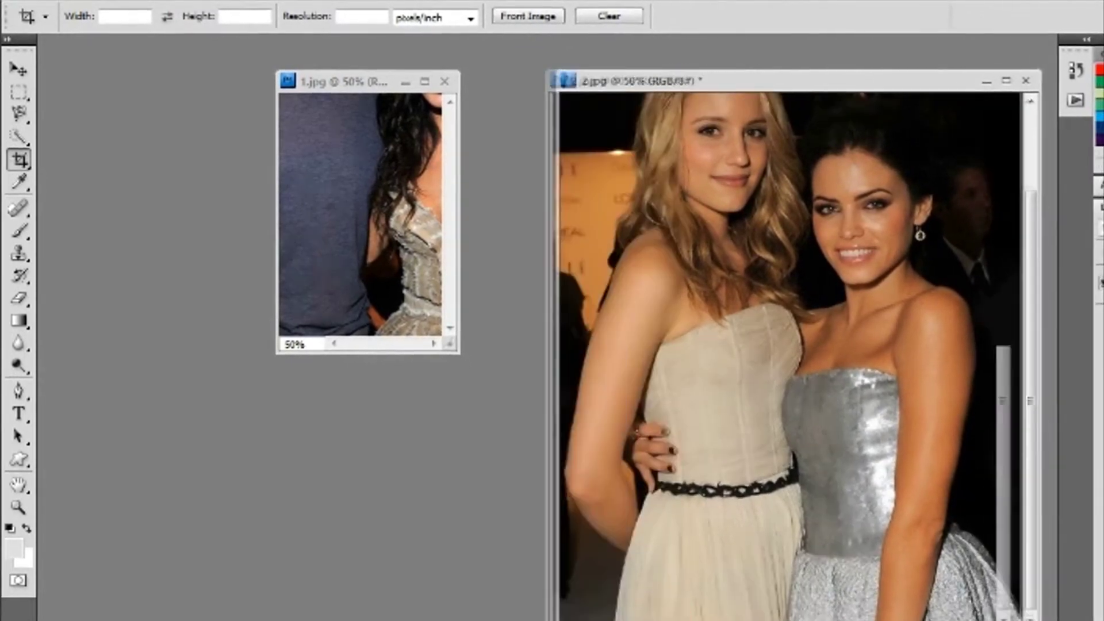
pyautogui.moveTo(274, 352); pyautogui.dragTo(37, 620)
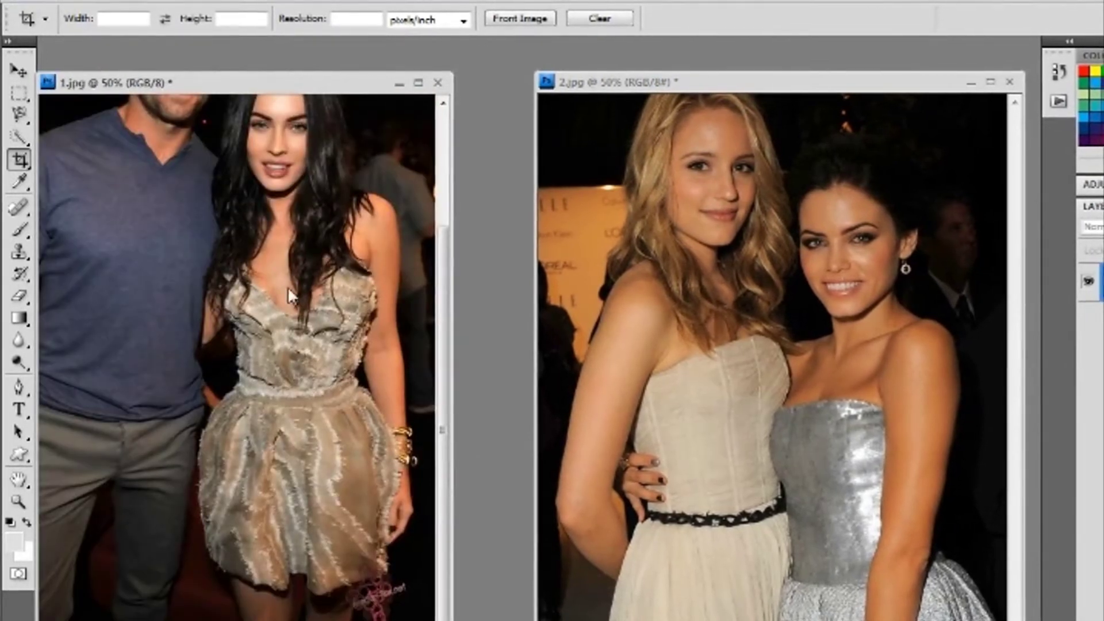
pyautogui.moveTo(450, 323); pyautogui.dragTo(615, 322)
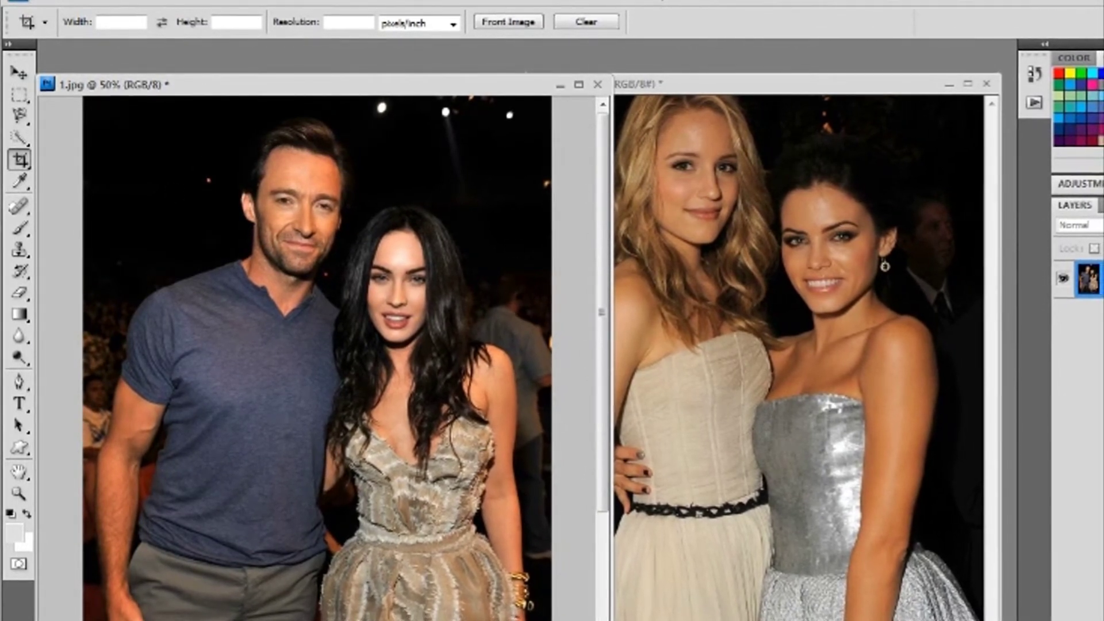
# Add a new empty layer to 1.jpg and prepare the Brush tool with black as the foreground colour.
pyautogui.hotkey('ctrl', 'shift', 'alt', 'n')
pyautogui.click(17, 248)
pyautogui.click(19, 227)
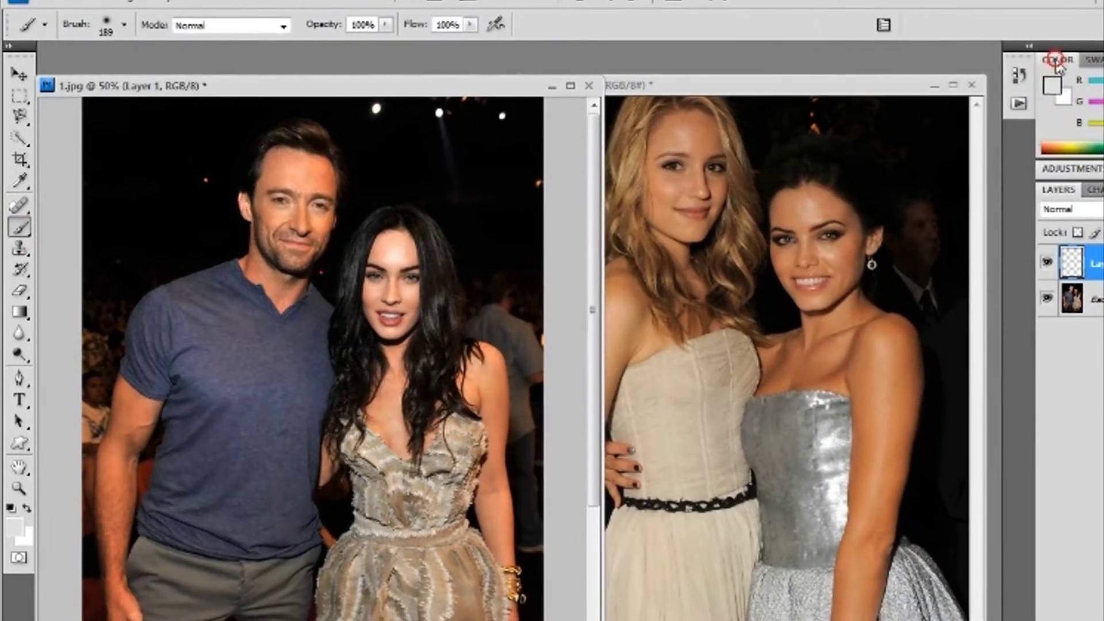
pyautogui.click(1052, 85)
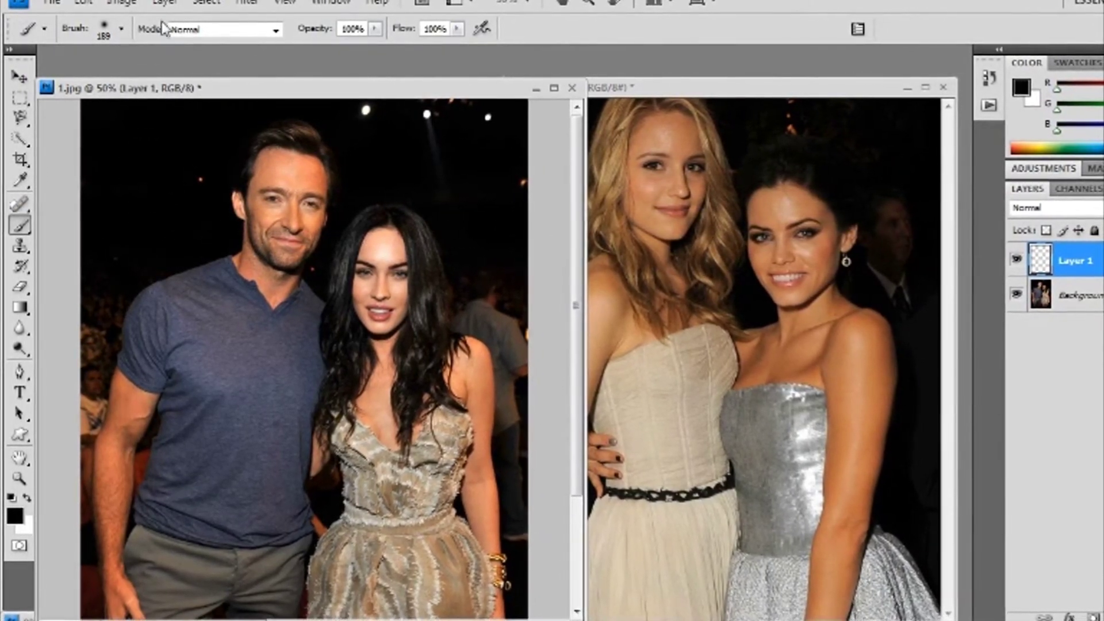
# Choose the soft round 100 px brush preset for painting.
pyautogui.click(121, 29)
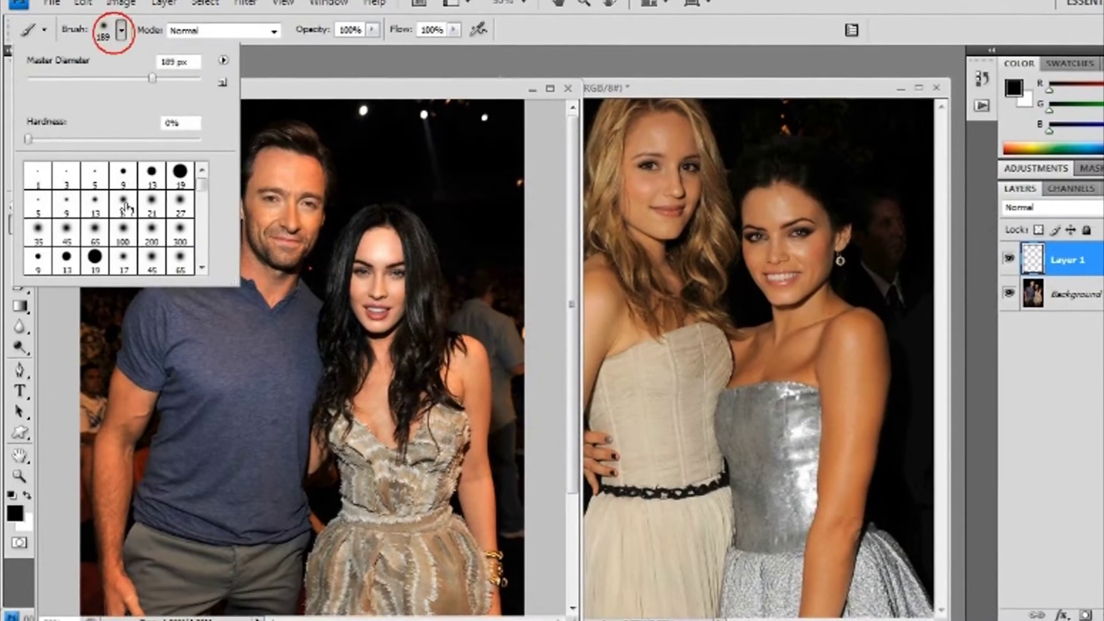
pyautogui.click(95, 230)
pyautogui.click(280, 180)
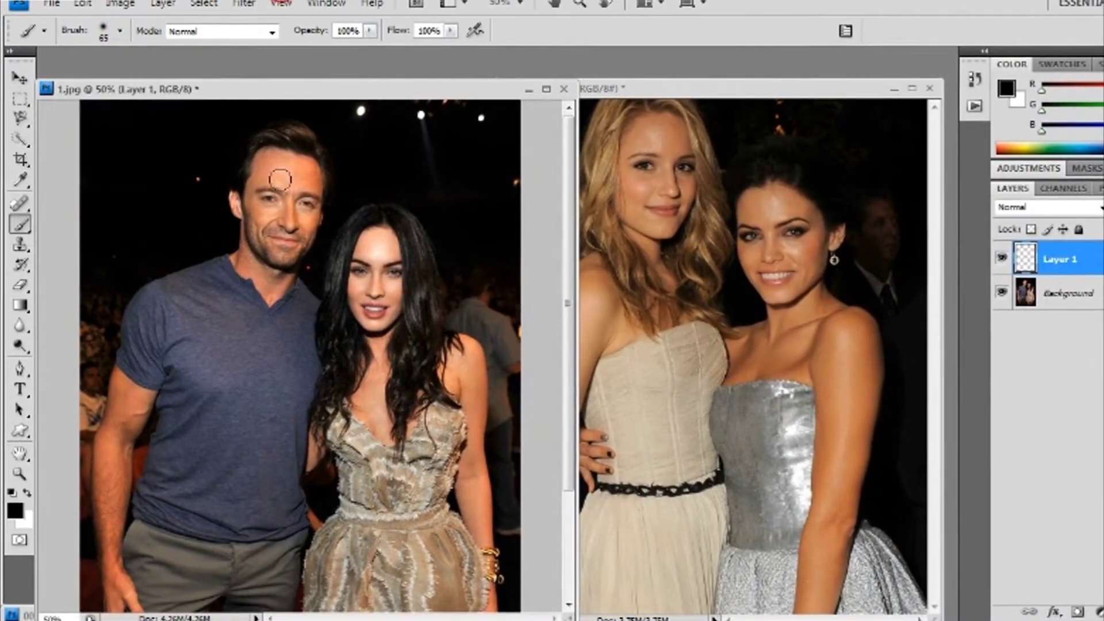
pyautogui.click(112, 38)
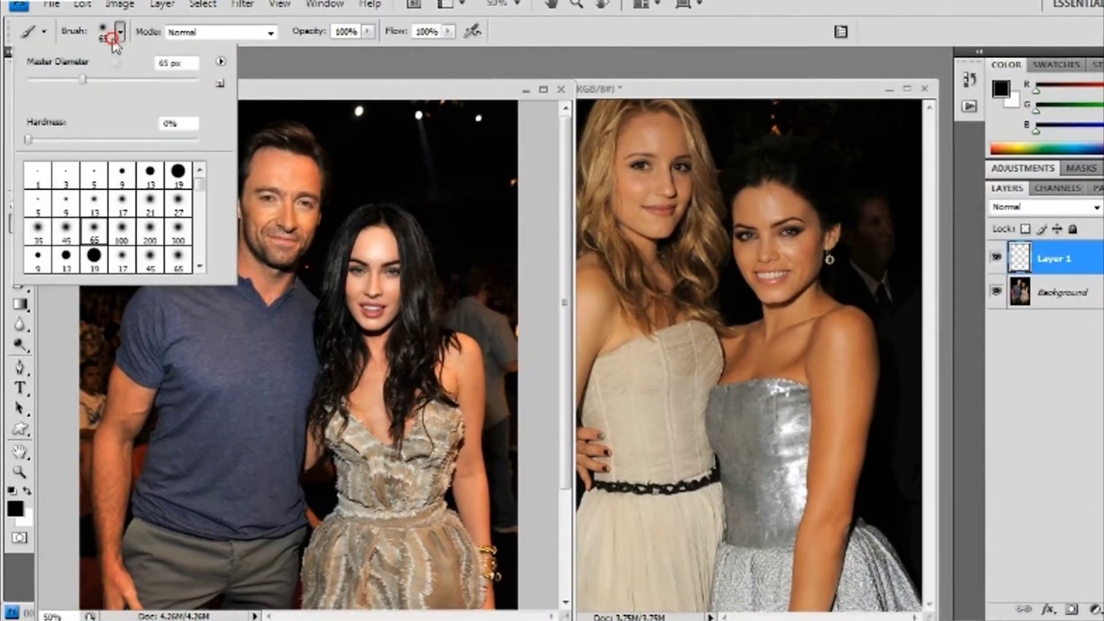
pyautogui.click(123, 237)
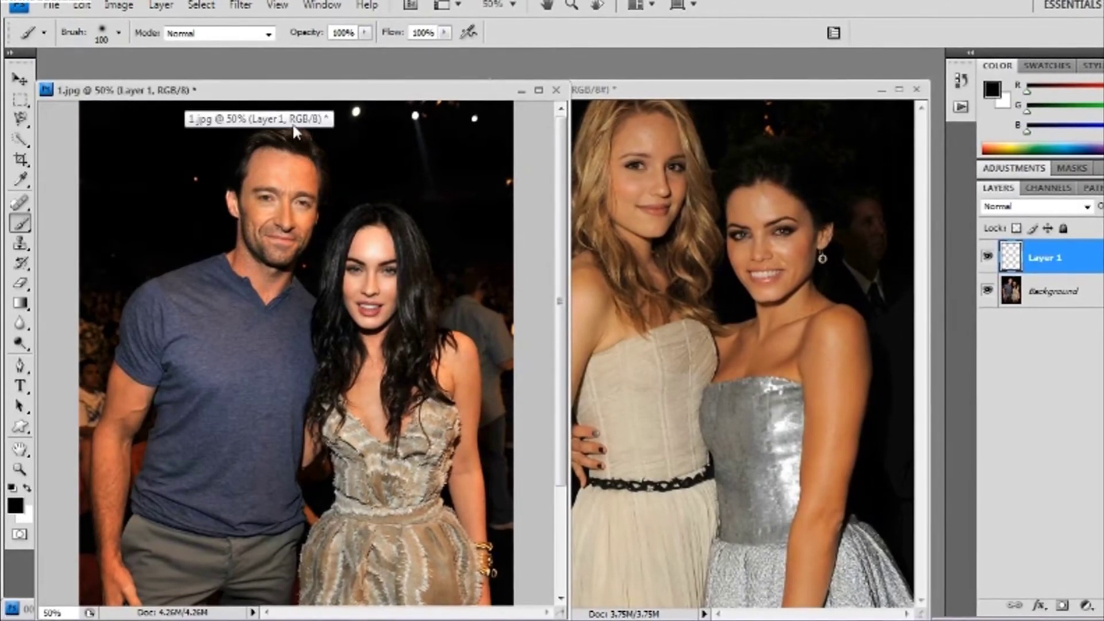
# Paint black on the new layer over the man beside the dark-haired woman, blending him into the background.
pyautogui.moveTo(299, 148); pyautogui.dragTo(299, 151)
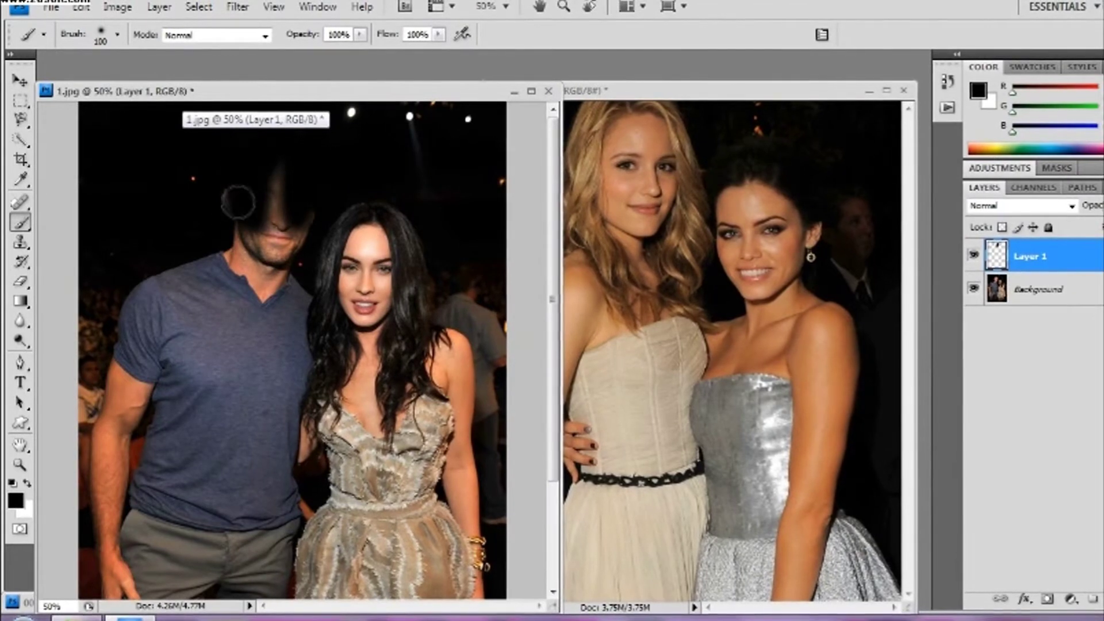
pyautogui.moveTo(230, 190)
pyautogui.mouseDown()
pyautogui.moveTo(286, 176)
pyautogui.moveTo(280, 168)
pyautogui.moveTo(273, 262)
pyautogui.mouseUp()
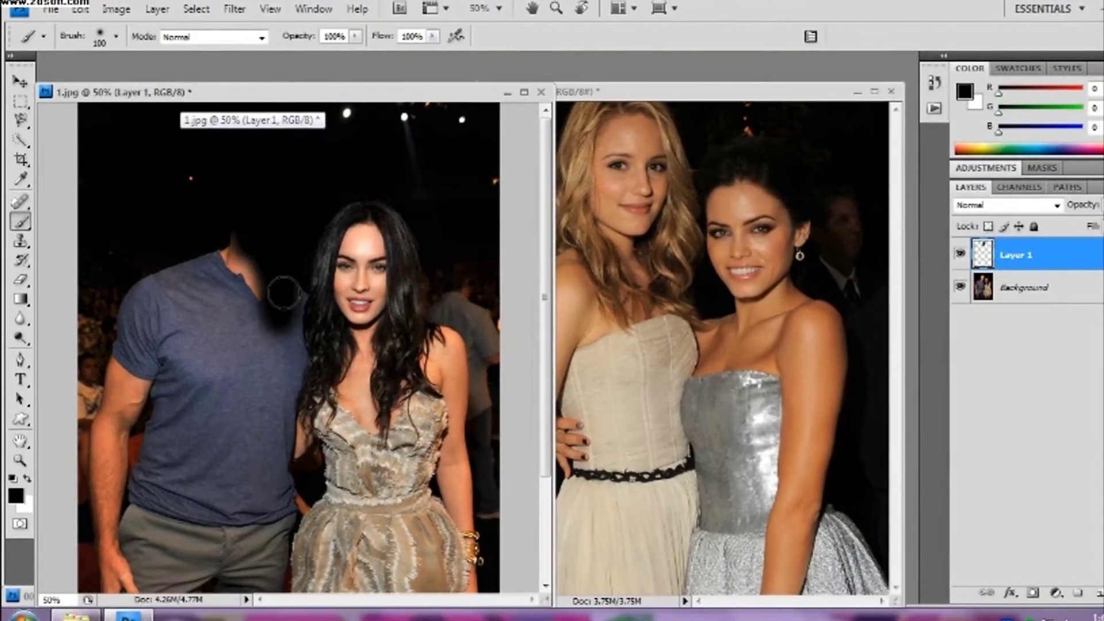
pyautogui.moveTo(280, 324)
pyautogui.mouseDown()
pyautogui.moveTo(261, 244)
pyautogui.moveTo(240, 341)
pyautogui.moveTo(227, 229)
pyautogui.moveTo(199, 280)
pyautogui.mouseUp()
pyautogui.moveTo(177, 329)
pyautogui.mouseDown()
pyautogui.moveTo(161, 276)
pyautogui.moveTo(150, 291)
pyautogui.moveTo(132, 245)
pyautogui.mouseUp()
pyautogui.moveTo(123, 311); pyautogui.dragTo(111, 256)
pyautogui.moveTo(164, 298)
pyautogui.mouseDown()
pyautogui.moveTo(122, 415)
pyautogui.moveTo(125, 379)
pyautogui.moveTo(111, 445)
pyautogui.moveTo(101, 420)
pyautogui.moveTo(104, 257)
pyautogui.moveTo(78, 398)
pyautogui.moveTo(120, 401)
pyautogui.moveTo(170, 354)
pyautogui.moveTo(190, 406)
pyautogui.moveTo(191, 339)
pyautogui.moveTo(216, 317)
pyautogui.moveTo(231, 362)
pyautogui.moveTo(255, 347)
pyautogui.mouseUp()
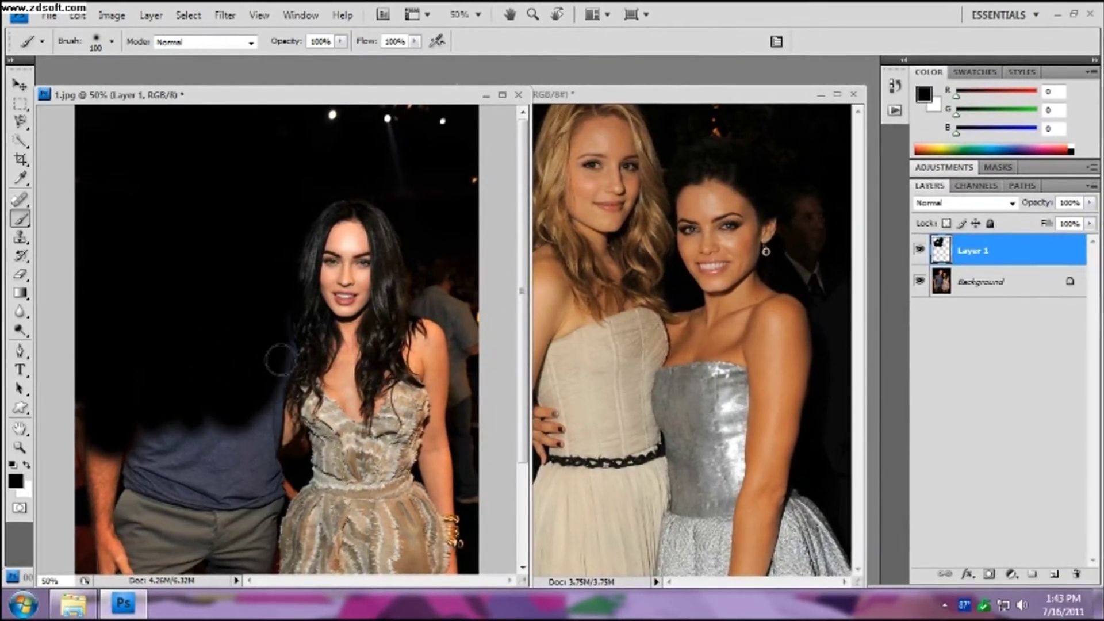
pyautogui.moveTo(274, 365)
pyautogui.mouseDown()
pyautogui.moveTo(271, 510)
pyautogui.moveTo(253, 491)
pyautogui.moveTo(226, 525)
pyautogui.moveTo(212, 417)
pyautogui.moveTo(185, 463)
pyautogui.moveTo(173, 418)
pyautogui.moveTo(162, 517)
pyautogui.moveTo(91, 430)
pyautogui.mouseUp()
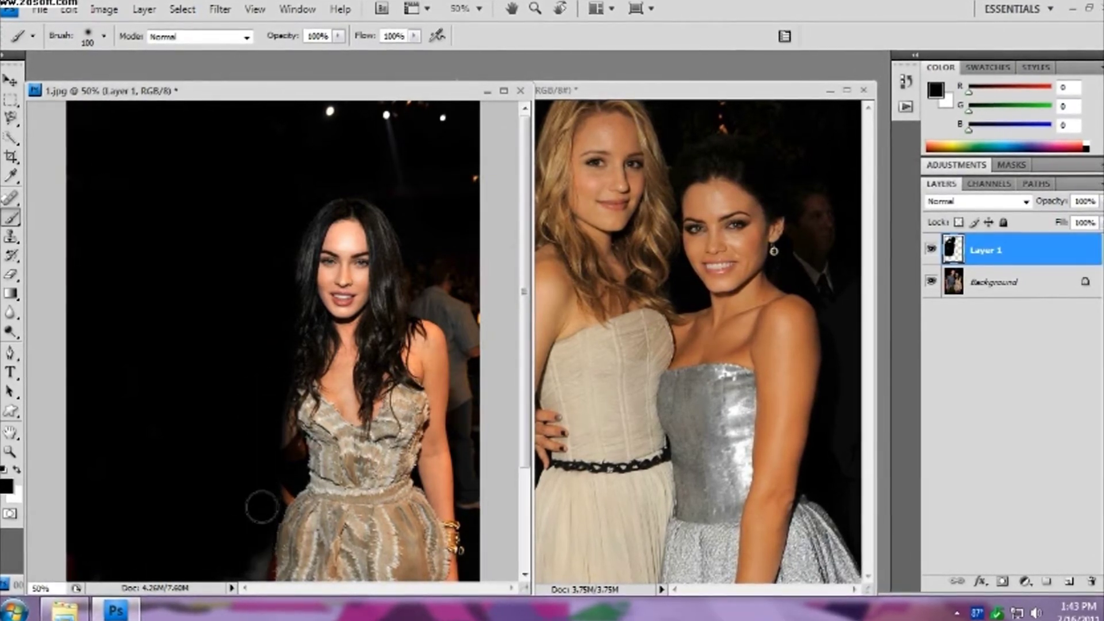
pyautogui.scroll(-4, 234, 460)
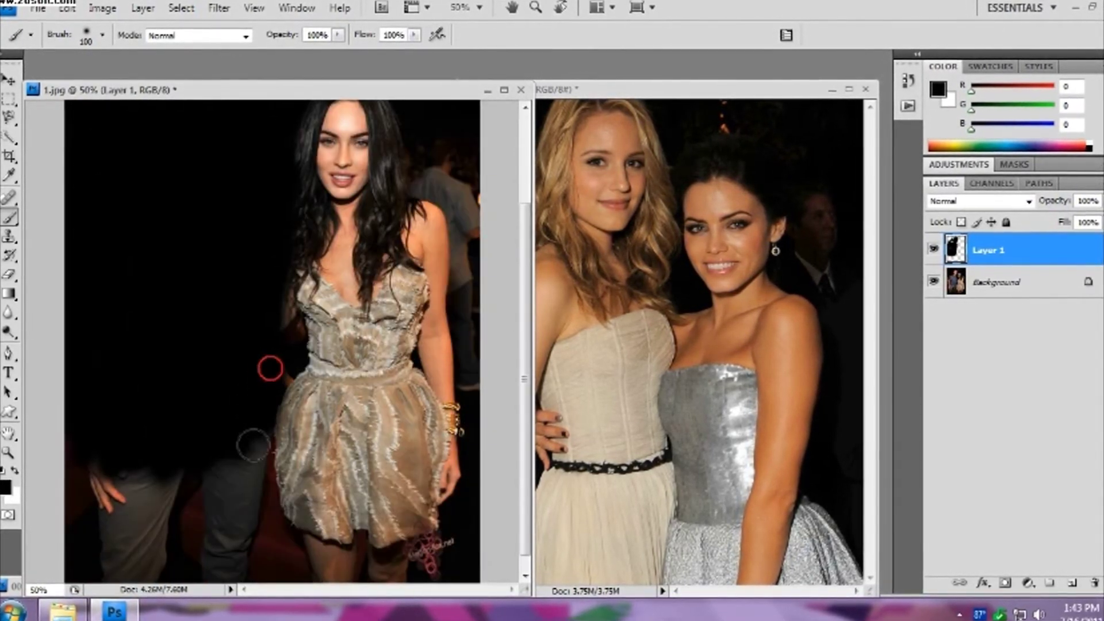
pyautogui.scroll(4, 190, 387)
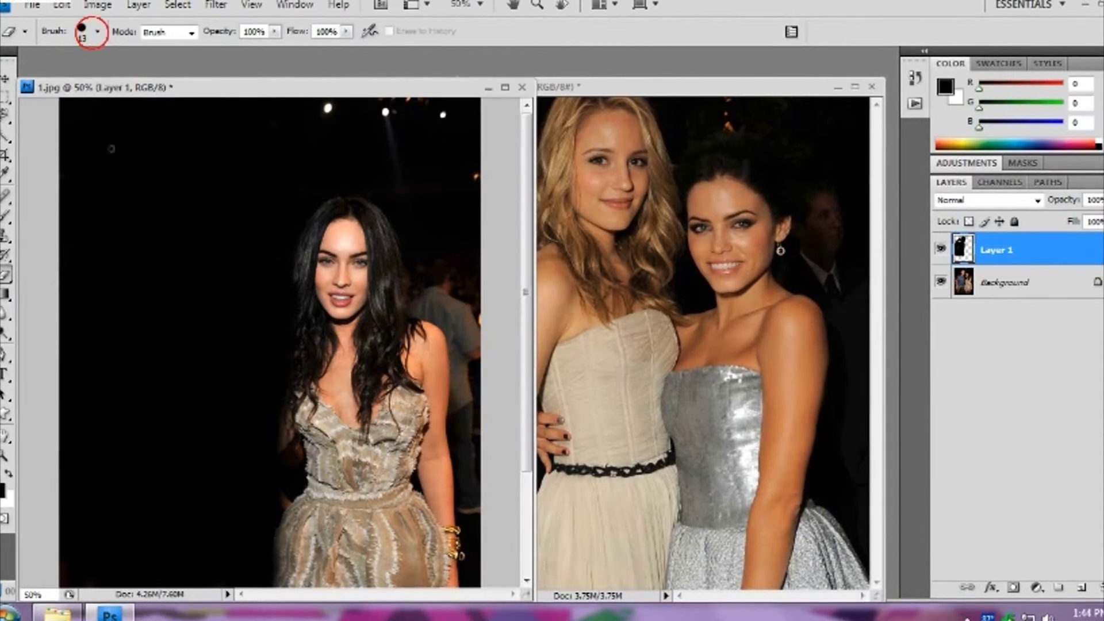
# Touch up the black paint around the woman's hair with a soft 35 px eraser, and step back the last edit.
pyautogui.click(90, 33)
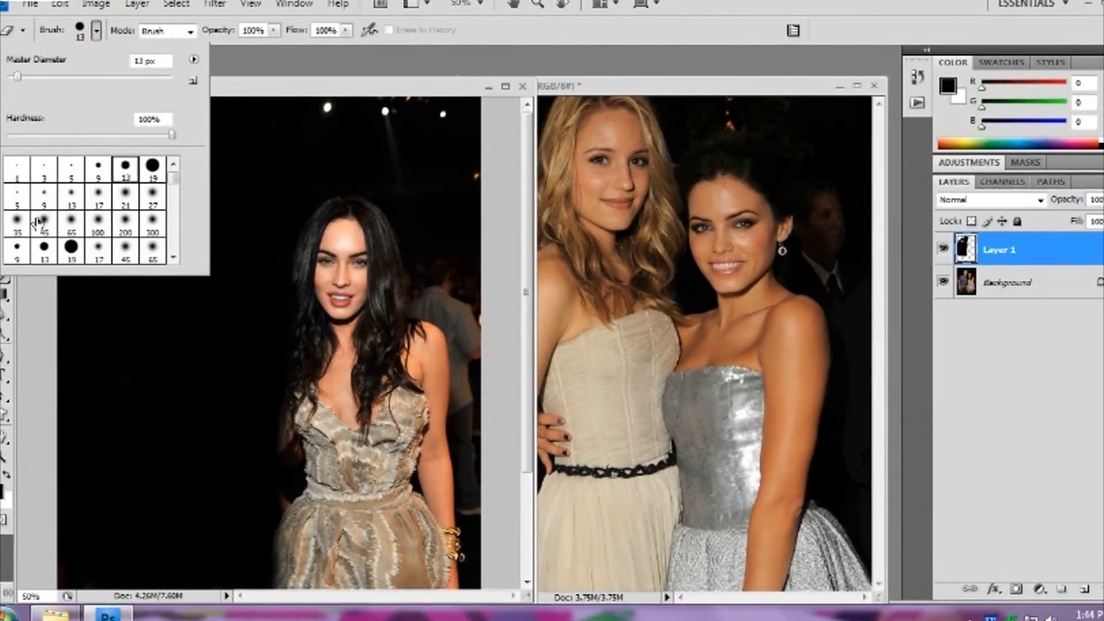
pyautogui.click(299, 286)
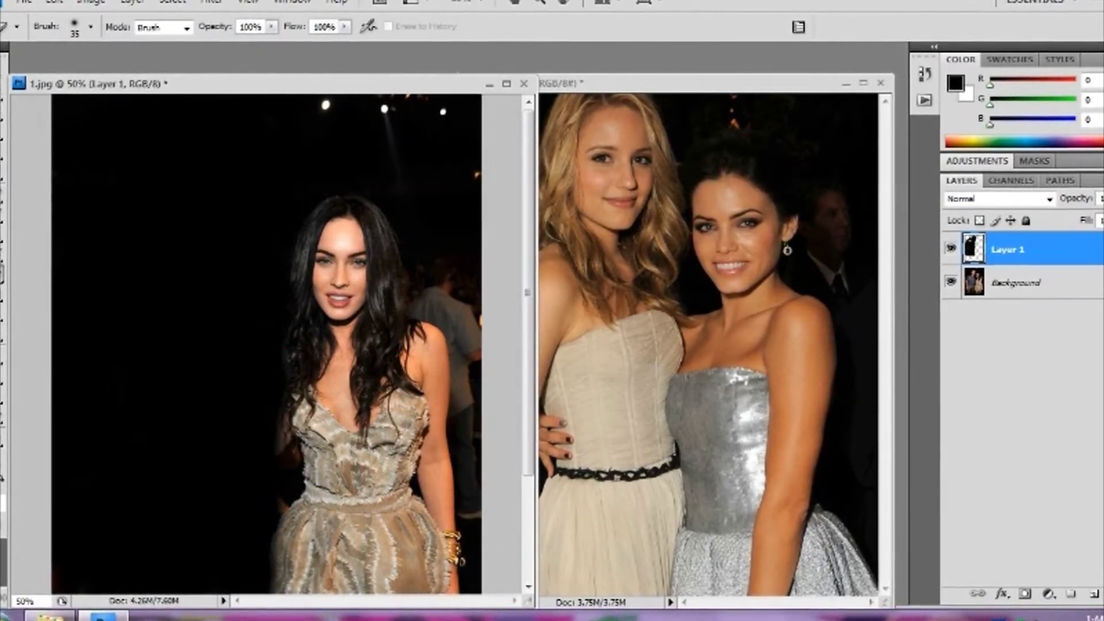
pyautogui.click(54, 2)
pyautogui.click(86, 52)
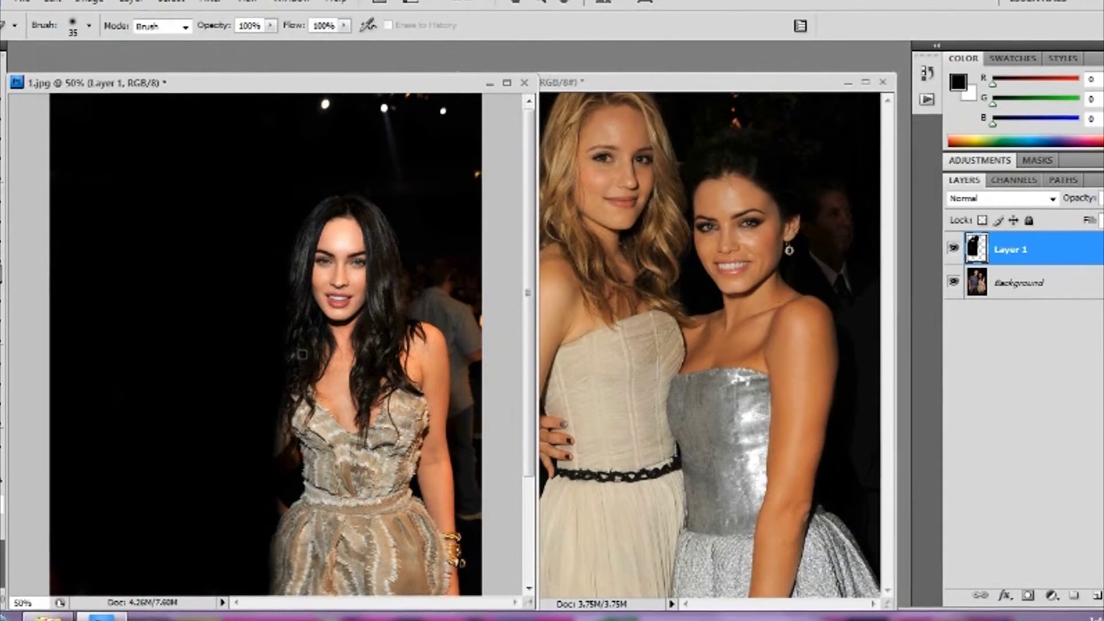
# Copy the 2.jpg picture into 1.jpg as a new layer above the painted layer using the Move tool.
pyautogui.press('v')
pyautogui.click(702, 308)
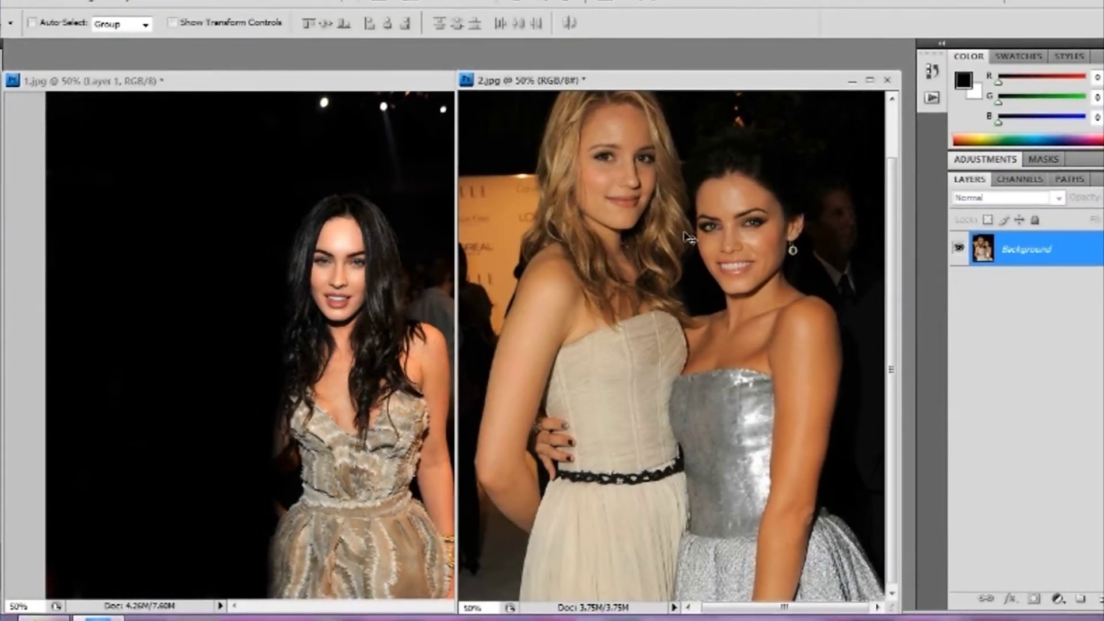
pyautogui.moveTo(686, 236); pyautogui.dragTo(345, 294)
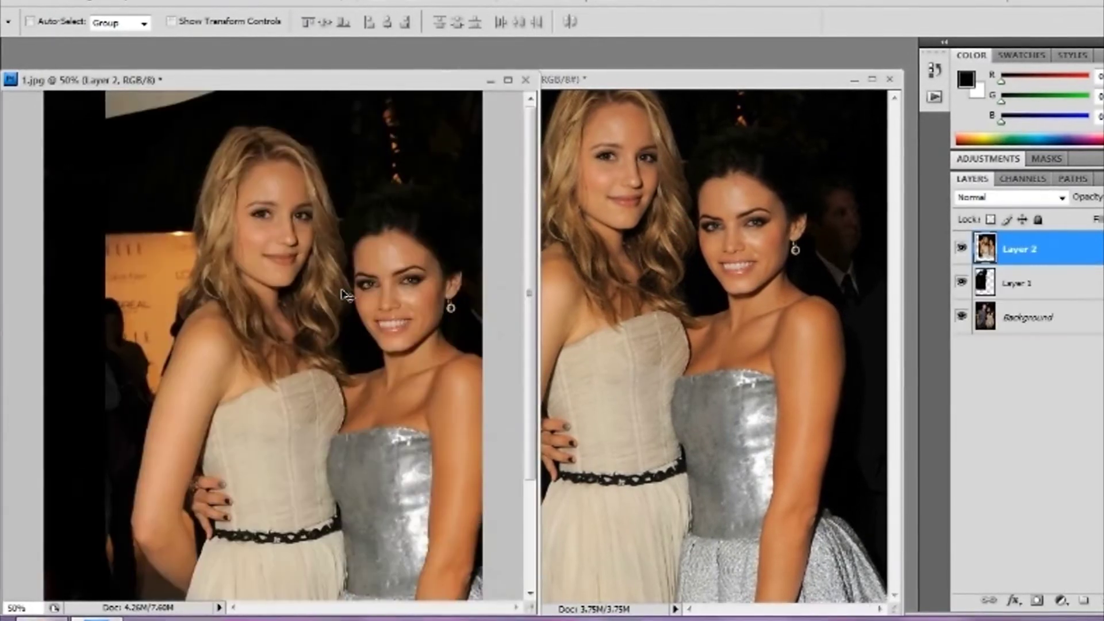
# Delete the copied picture layer from 1.jpg and resize the 2.jpg image to 800 pixels wide with proportions constrained.
pyautogui.press('Delete')
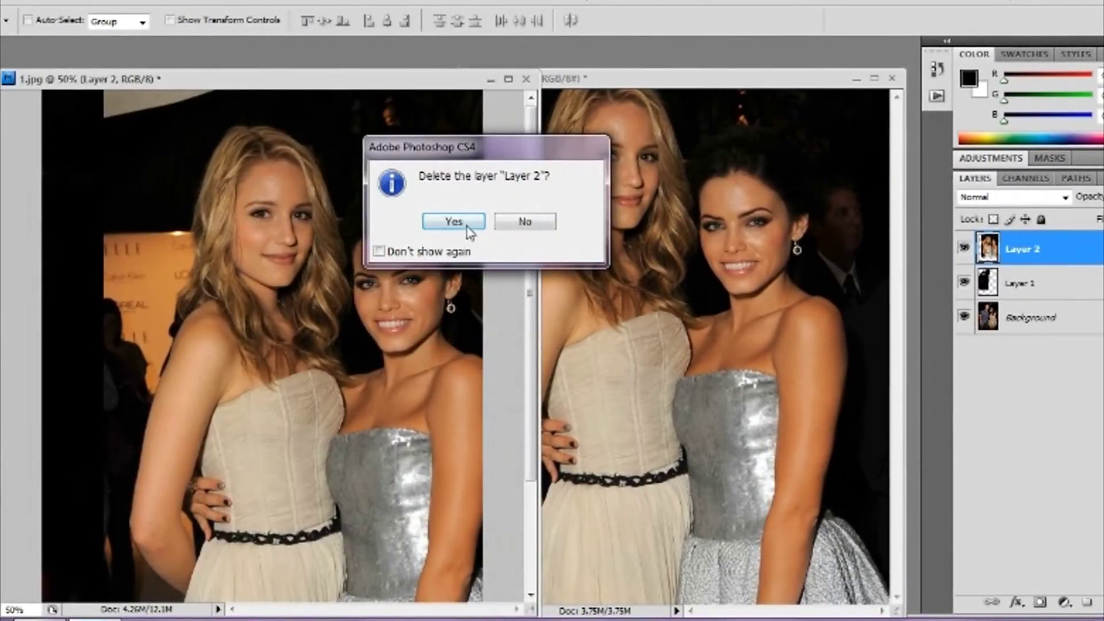
pyautogui.click(427, 224)
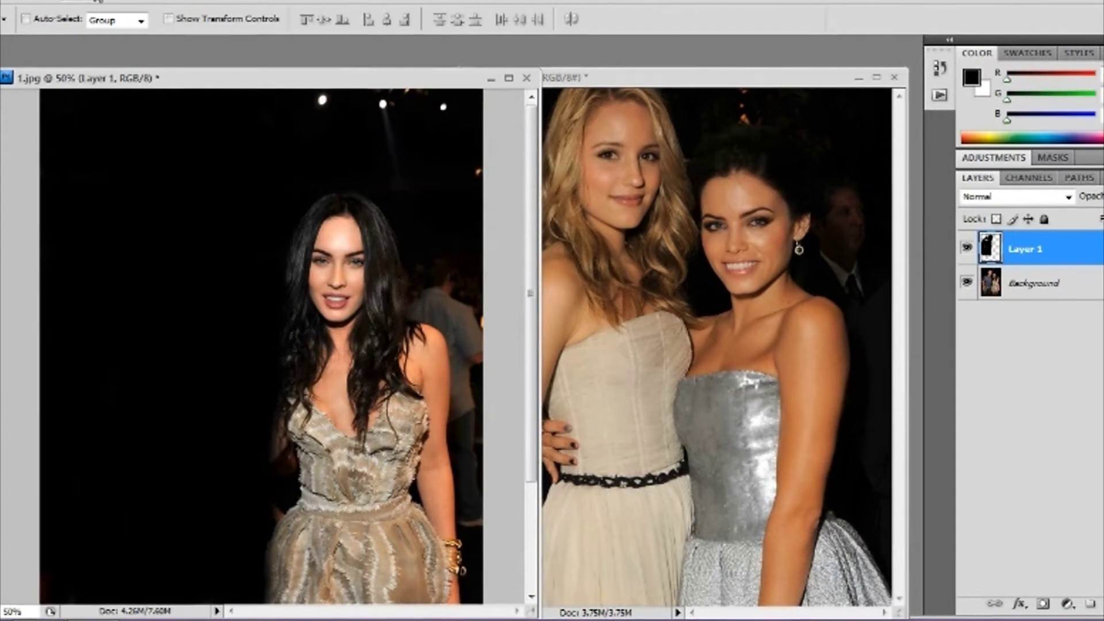
pyautogui.click(908, 211)
pyautogui.click(86, 2)
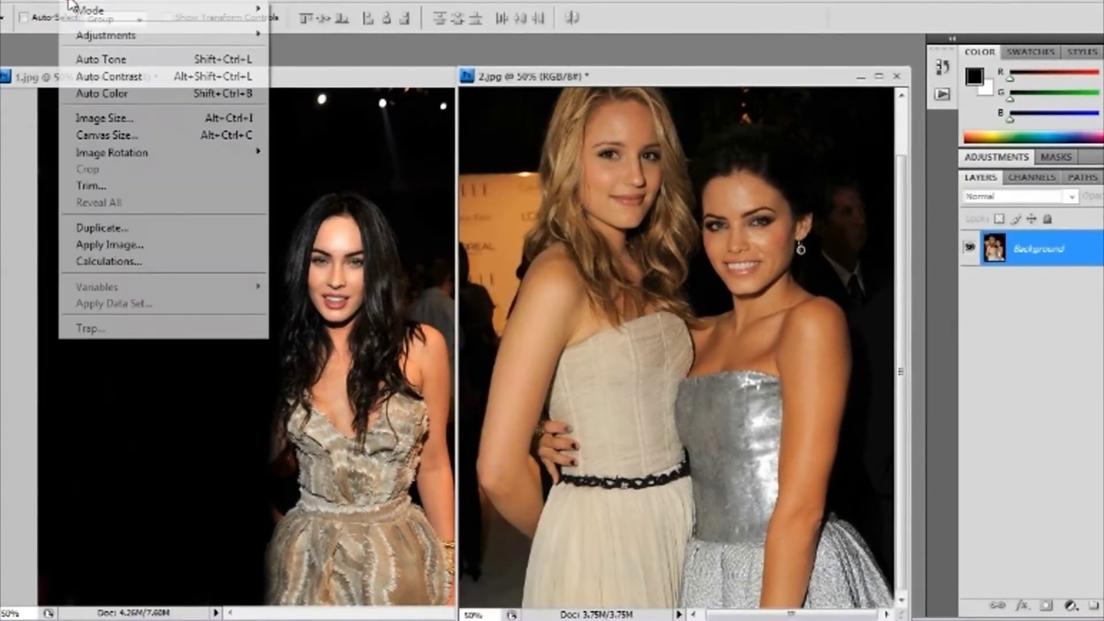
pyautogui.click(136, 116)
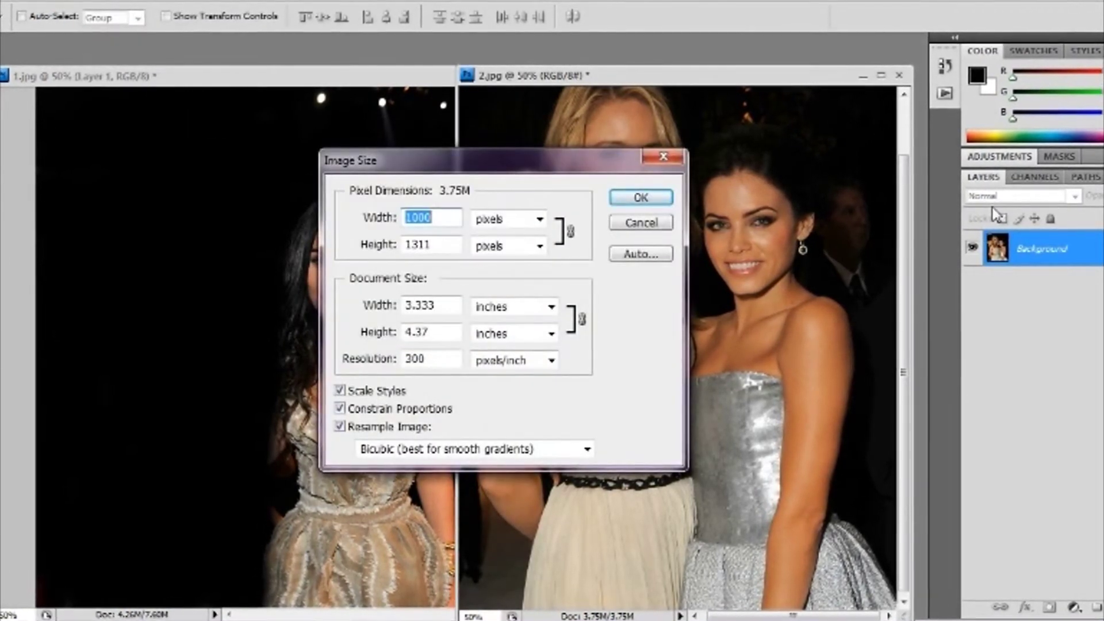
pyautogui.write('800')
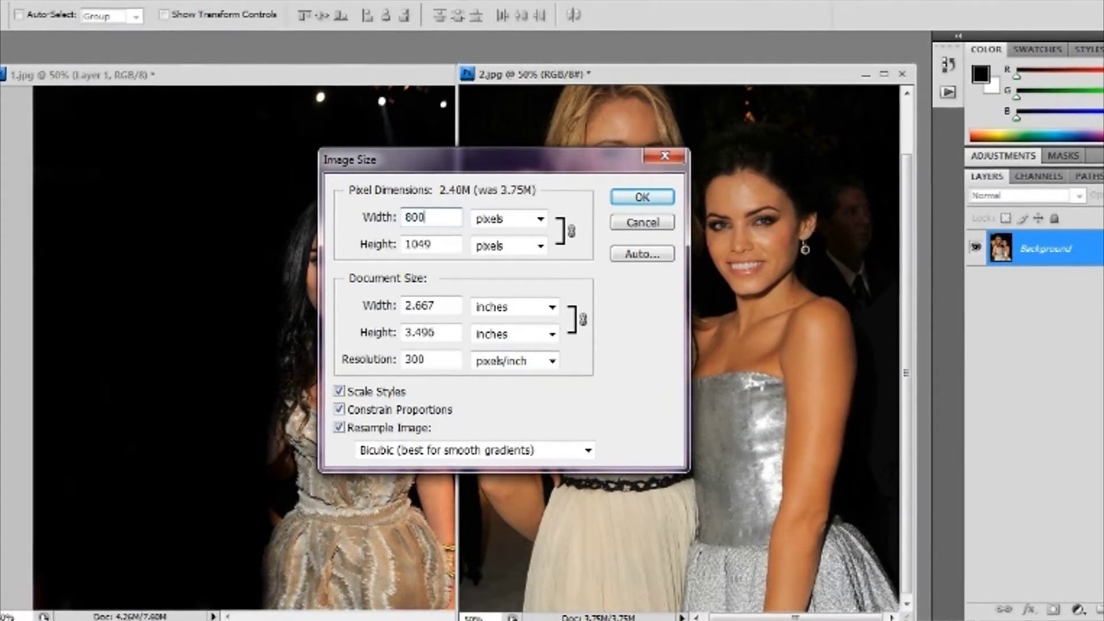
pyautogui.press('Return')
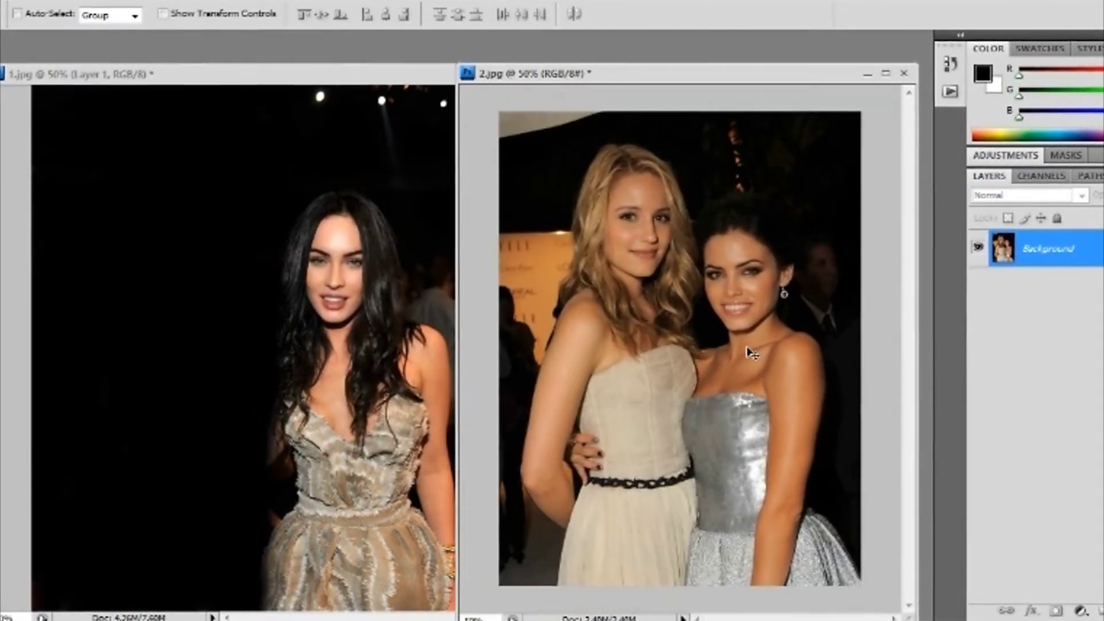
pyautogui.moveTo(713, 323)
pyautogui.mouseDown()
pyautogui.moveTo(285, 363)
pyautogui.moveTo(155, 355)
pyautogui.moveTo(204, 361)
pyautogui.mouseUp()
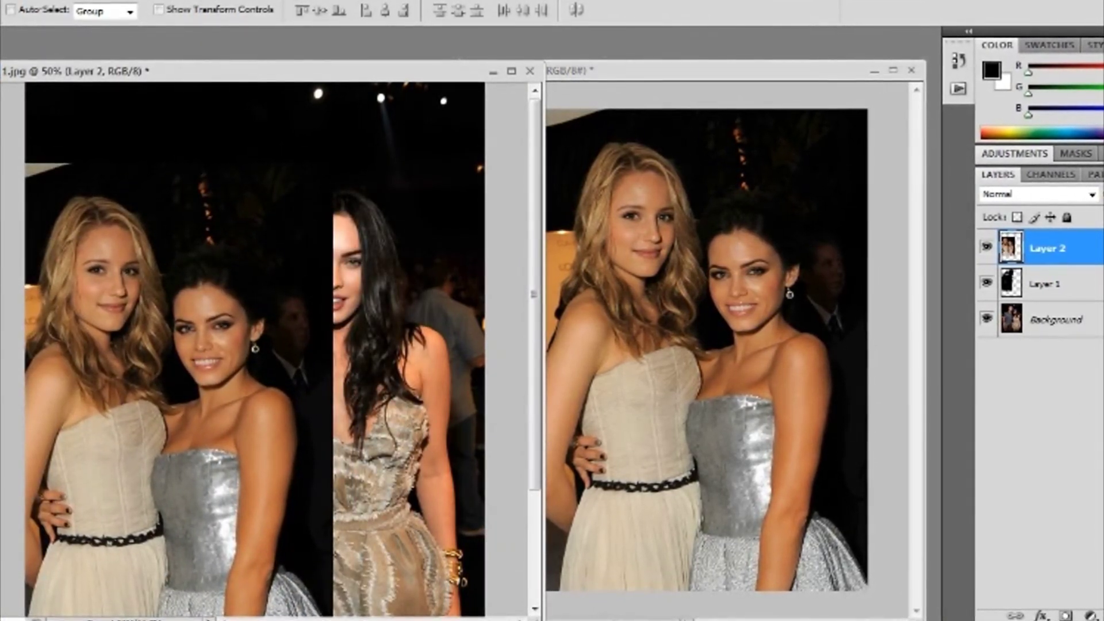
pyautogui.press('Delete')
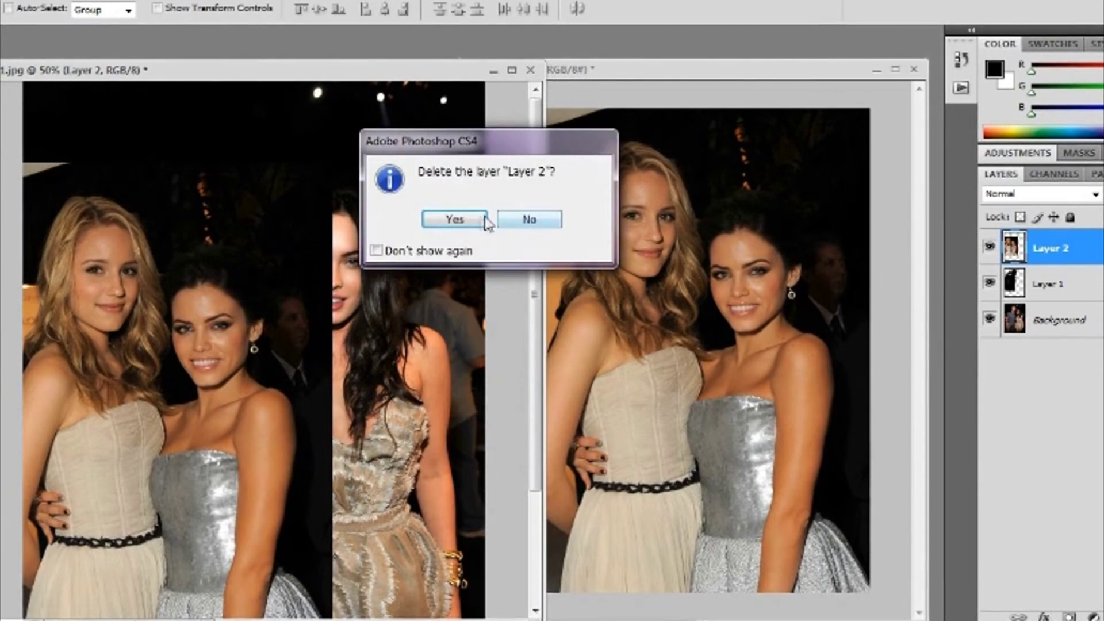
pyautogui.click(456, 219)
# Separate the two image windows, docking 1.jpg, and copy the resized 2.jpg picture into it as a new layer.
pyautogui.moveTo(700, 74); pyautogui.dragTo(968, 64)
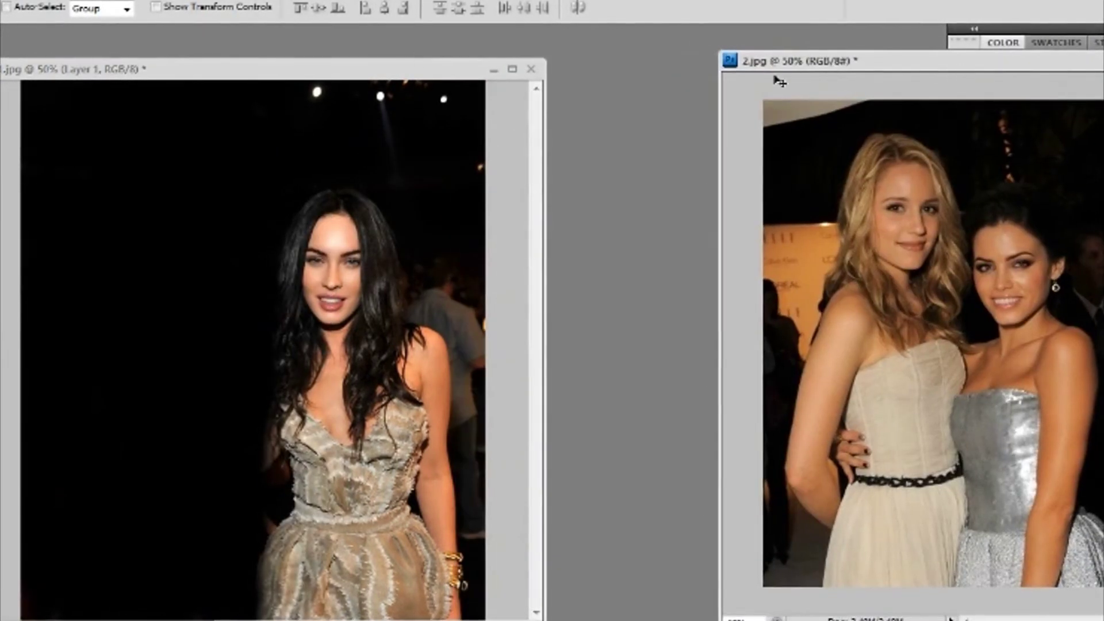
pyautogui.moveTo(347, 67); pyautogui.dragTo(403, 29)
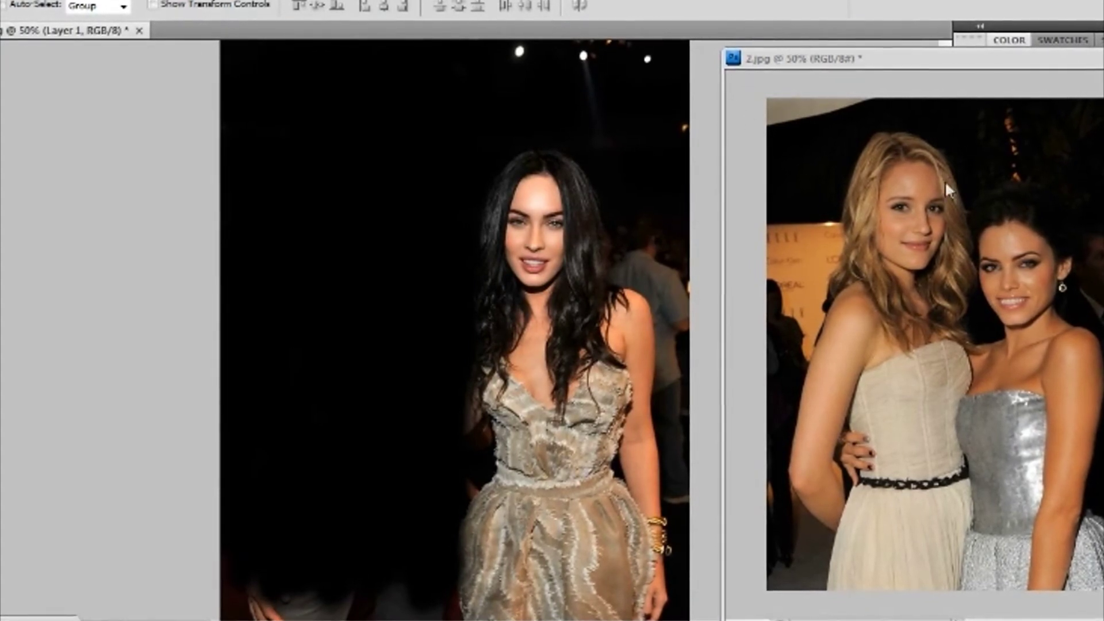
pyautogui.moveTo(693, 322); pyautogui.dragTo(701, 352)
pyautogui.hotkey('ctrl', 'w')
pyautogui.moveTo(621, 238); pyautogui.dragTo(443, 315)
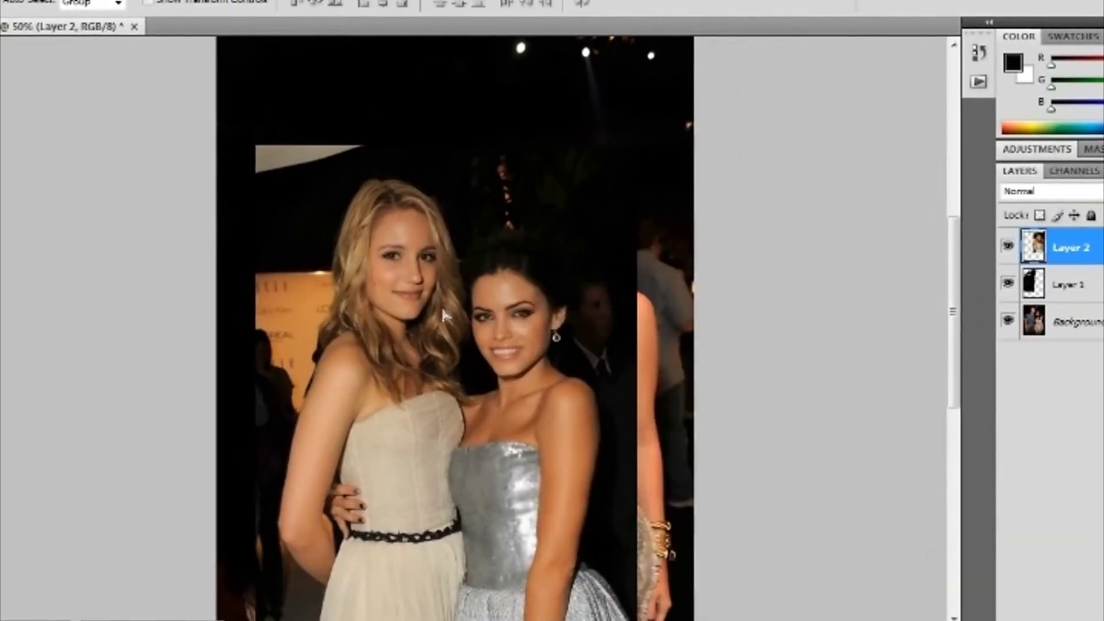
# Set the copied layer's blend mode to Lighten and position it so the blonde woman stands beside the long-haired brunette.
pyautogui.click(1048, 190)
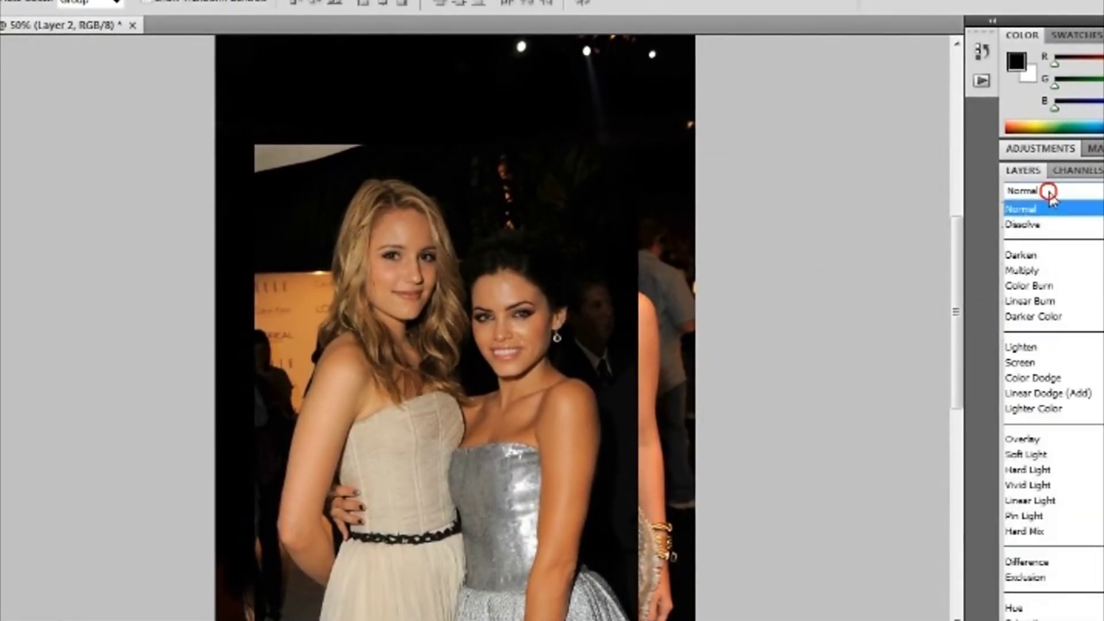
pyautogui.click(1050, 198)
pyautogui.press('Down')
pyautogui.press('Down')
pyautogui.press('Down')
pyautogui.press('Down')
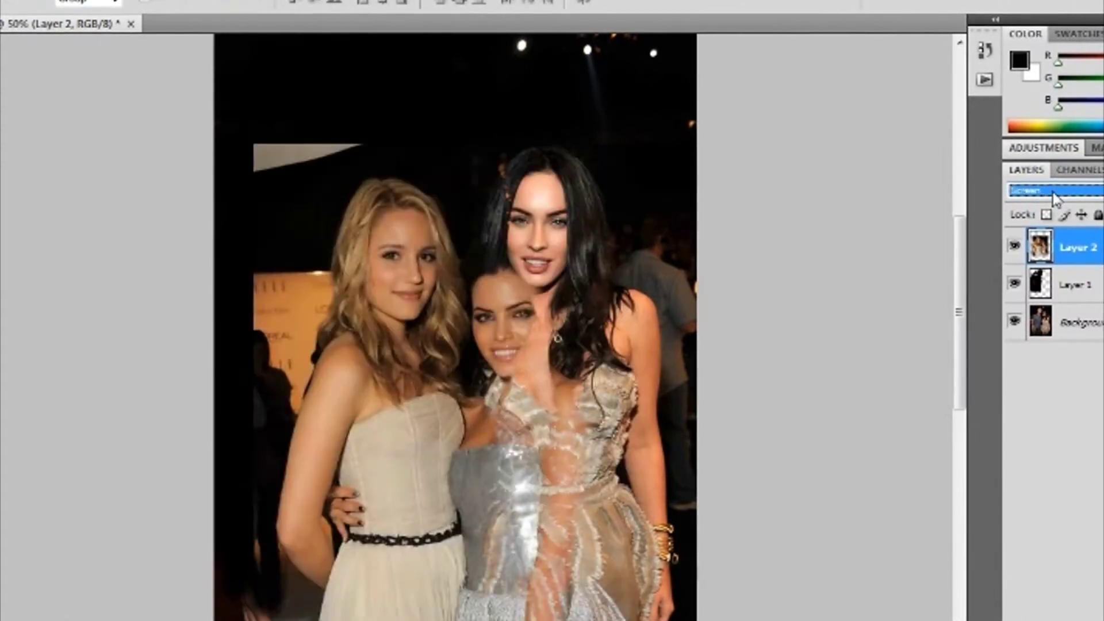
pyautogui.moveTo(478, 407); pyautogui.dragTo(484, 449)
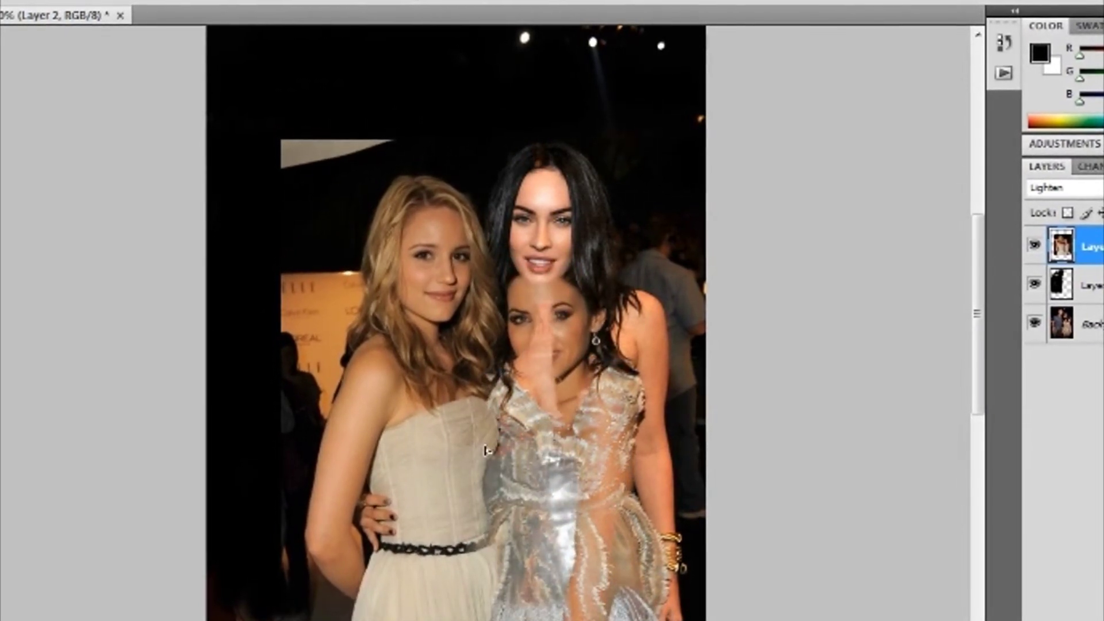
pyautogui.moveTo(486, 452); pyautogui.dragTo(492, 451)
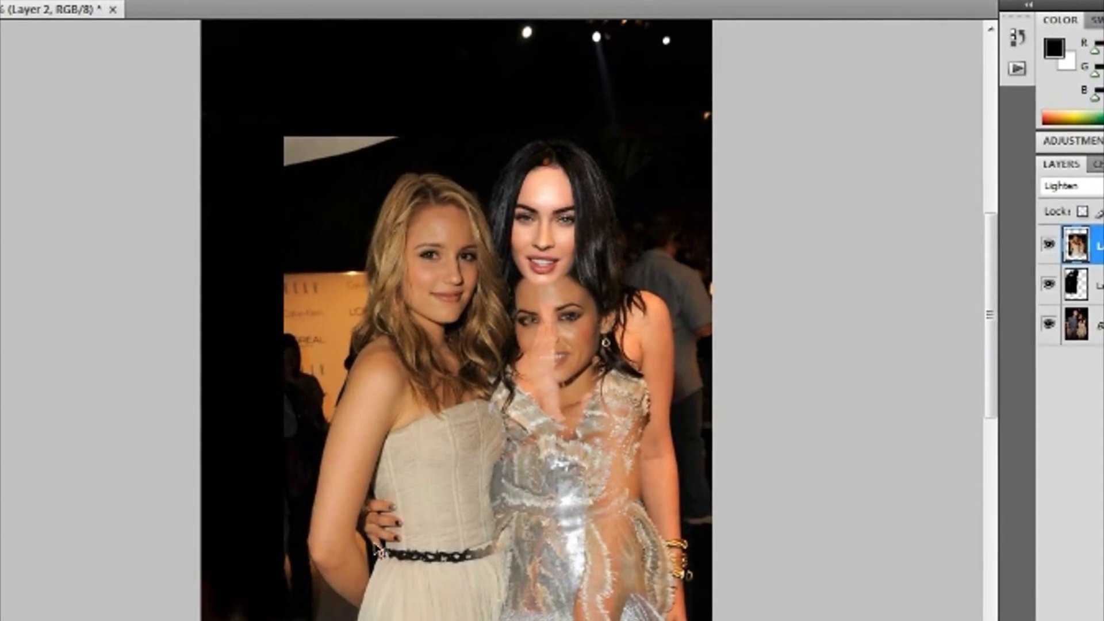
pyautogui.moveTo(504, 480); pyautogui.dragTo(504, 469)
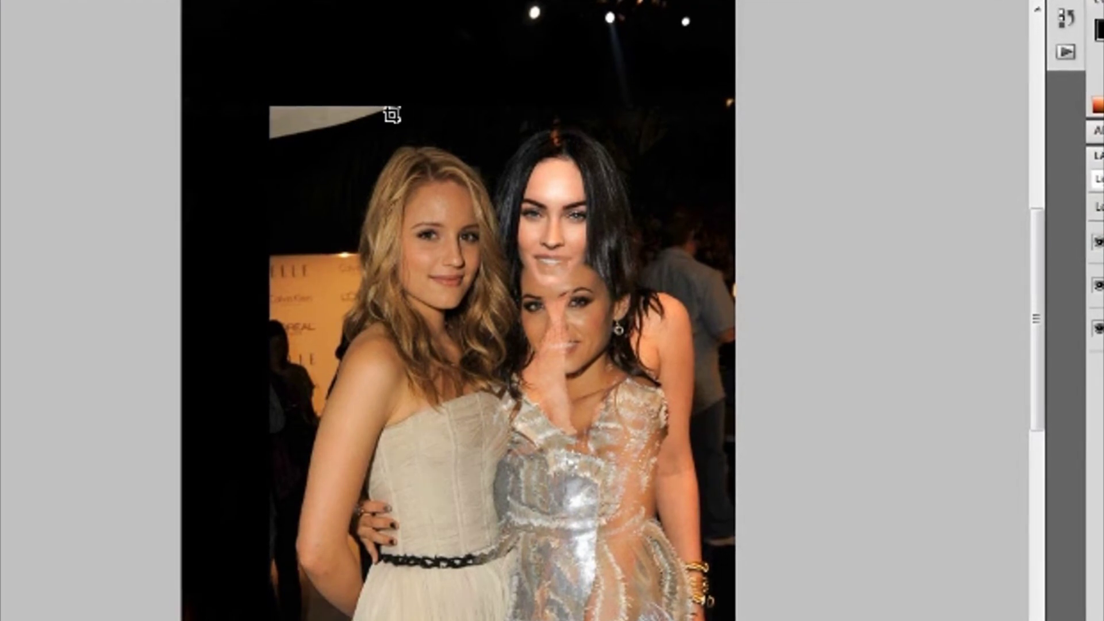
# Crop the image from the copied picture's upper-left corner to the photo's right edge, and return the top layer to Normal blending.
pyautogui.moveTo(268, 108); pyautogui.dragTo(739, 598)
pyautogui.hotkey('ctrl', 't')
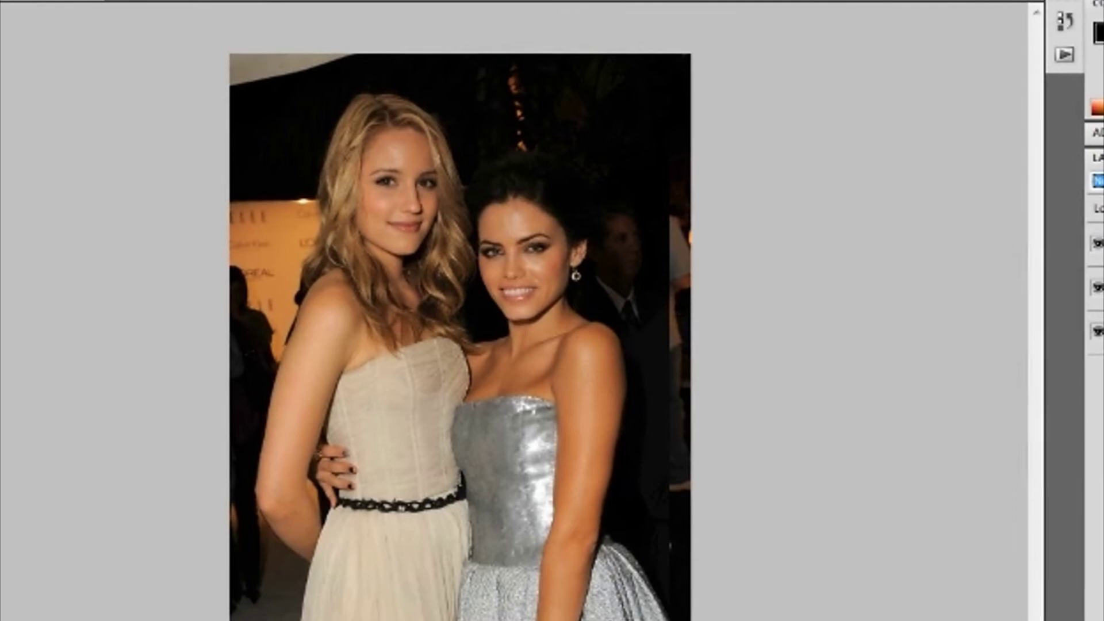
# Outline the woman in the silver dress with the Magnetic Lasso, delete her from the top layer, and clear the selection.
pyautogui.moveTo(684, 322)
pyautogui.mouseDown()
pyautogui.moveTo(685, 224)
pyautogui.moveTo(639, 101)
pyautogui.mouseUp()
pyautogui.moveTo(459, 103)
pyautogui.mouseDown()
pyautogui.moveTo(447, 138)
pyautogui.moveTo(477, 222)
pyautogui.mouseUp()
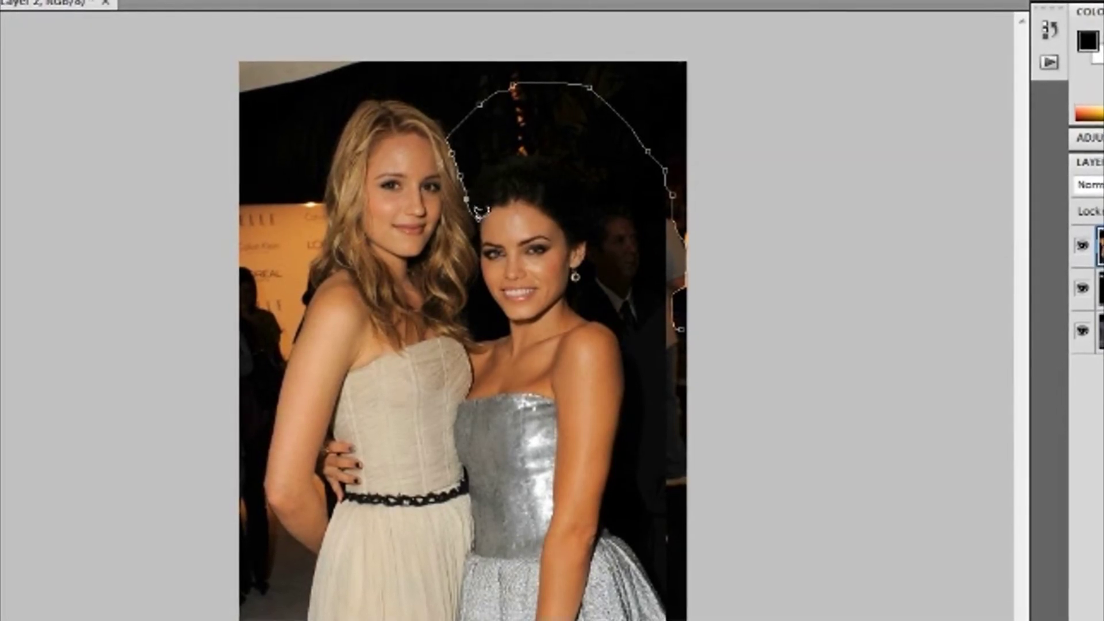
pyautogui.moveTo(476, 246)
pyautogui.mouseDown()
pyautogui.moveTo(468, 310)
pyautogui.moveTo(479, 372)
pyautogui.moveTo(465, 408)
pyautogui.moveTo(485, 520)
pyautogui.moveTo(464, 601)
pyautogui.moveTo(516, 594)
pyautogui.moveTo(666, 609)
pyautogui.moveTo(691, 551)
pyautogui.moveTo(703, 341)
pyautogui.moveTo(684, 320)
pyautogui.mouseUp()
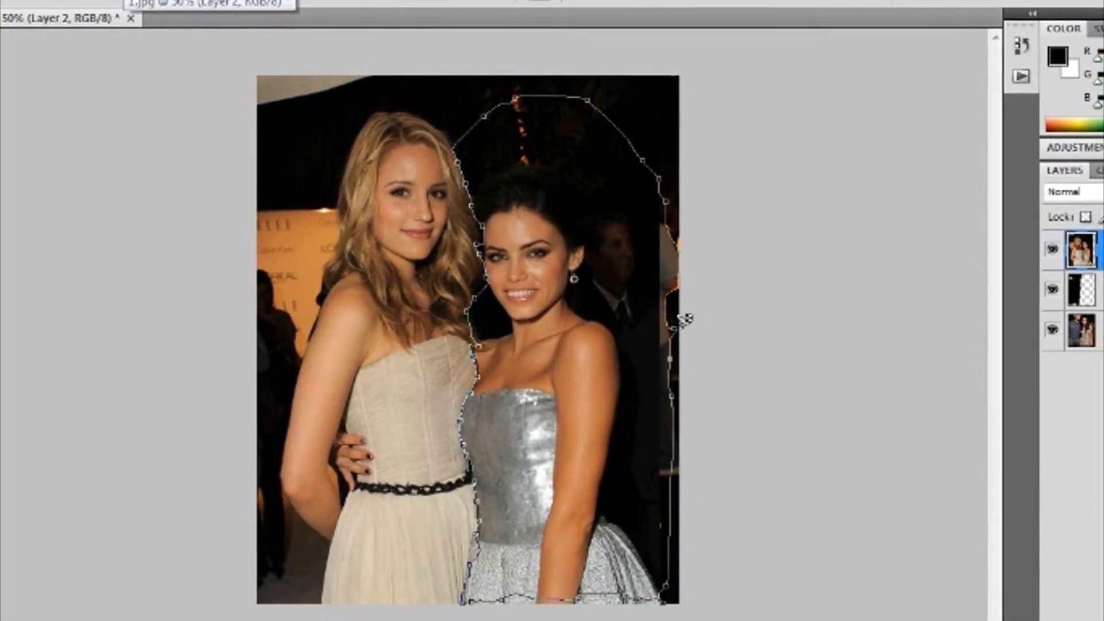
pyautogui.doubleClick(674, 316)
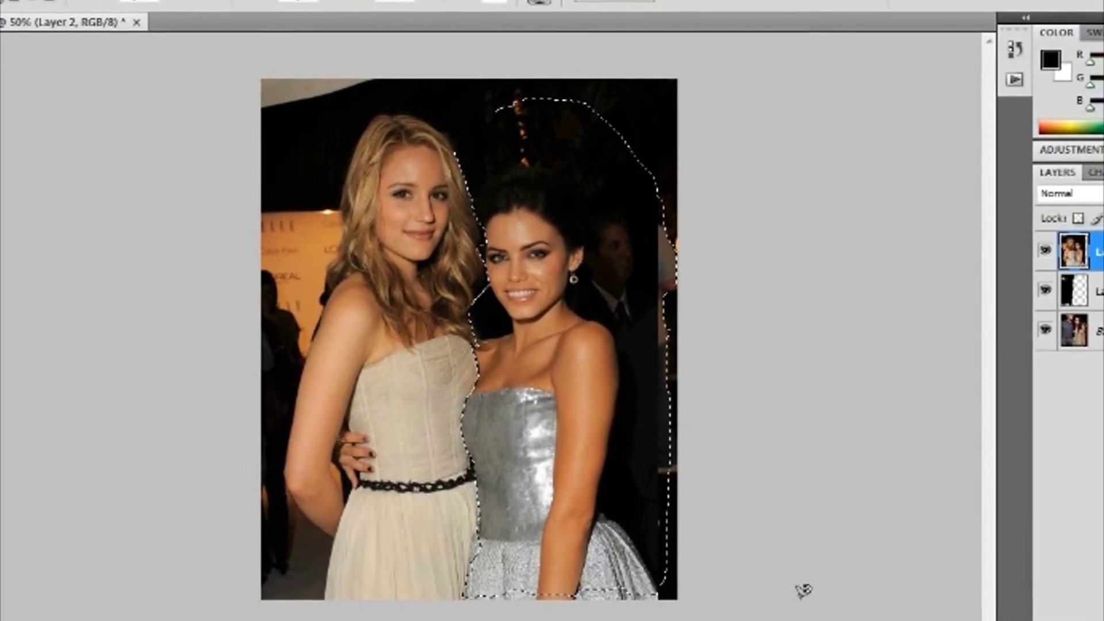
pyautogui.press('Delete')
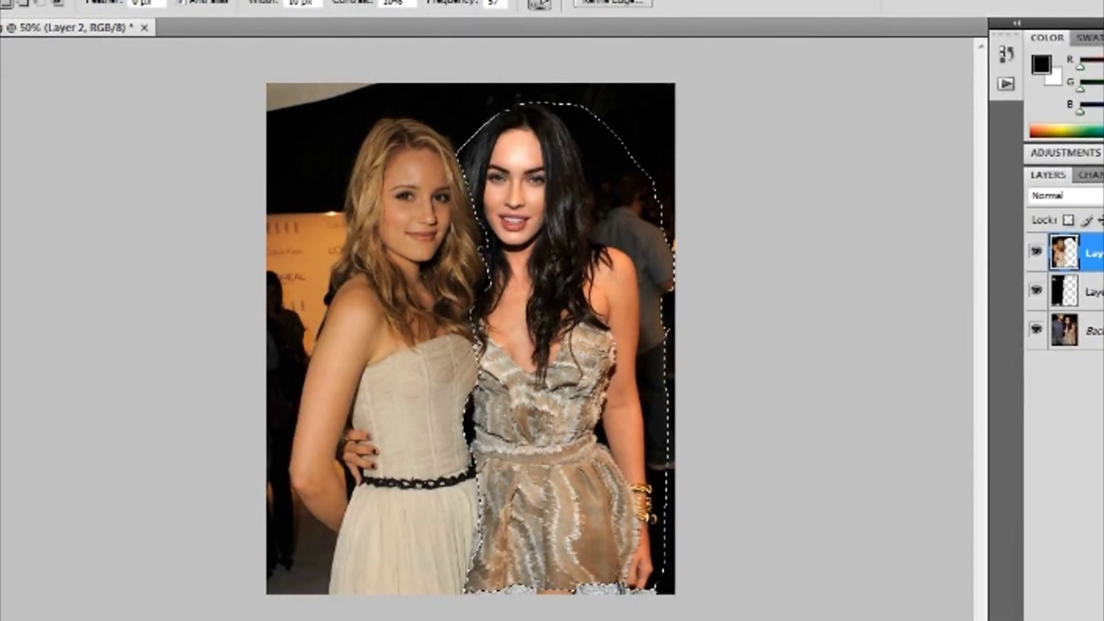
pyautogui.press('m')
pyautogui.hotkey('ctrl', 'd')
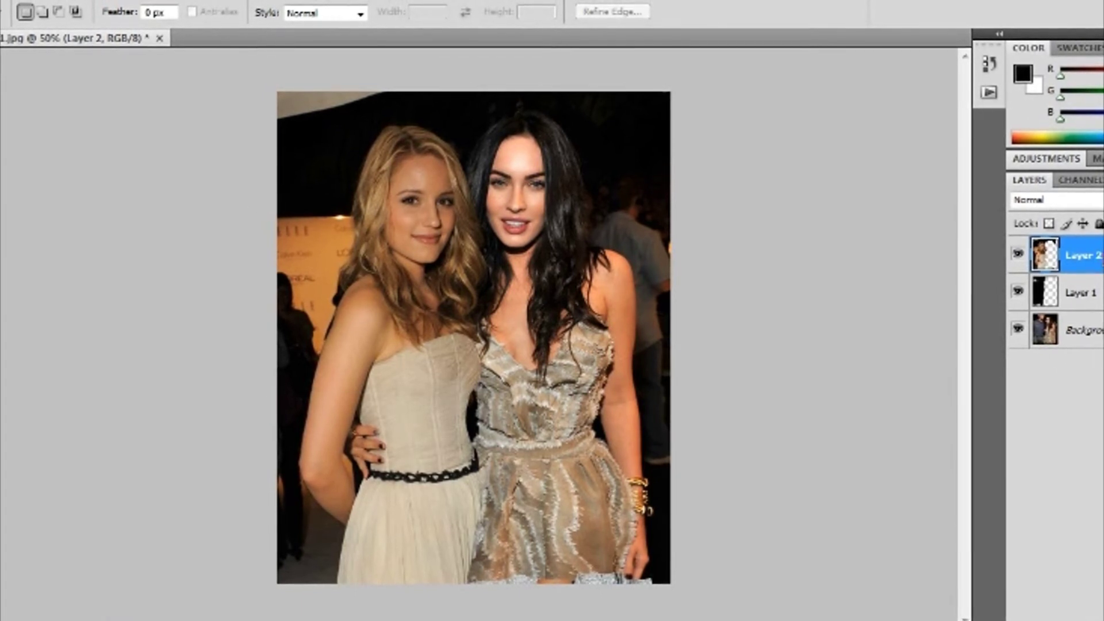
# Apply Hue/Saturation to the blonde woman's layer, lowering the Reds saturation and setting the Yellows saturation to -22.
pyautogui.click(81, 2)
pyautogui.moveTo(109, 32)
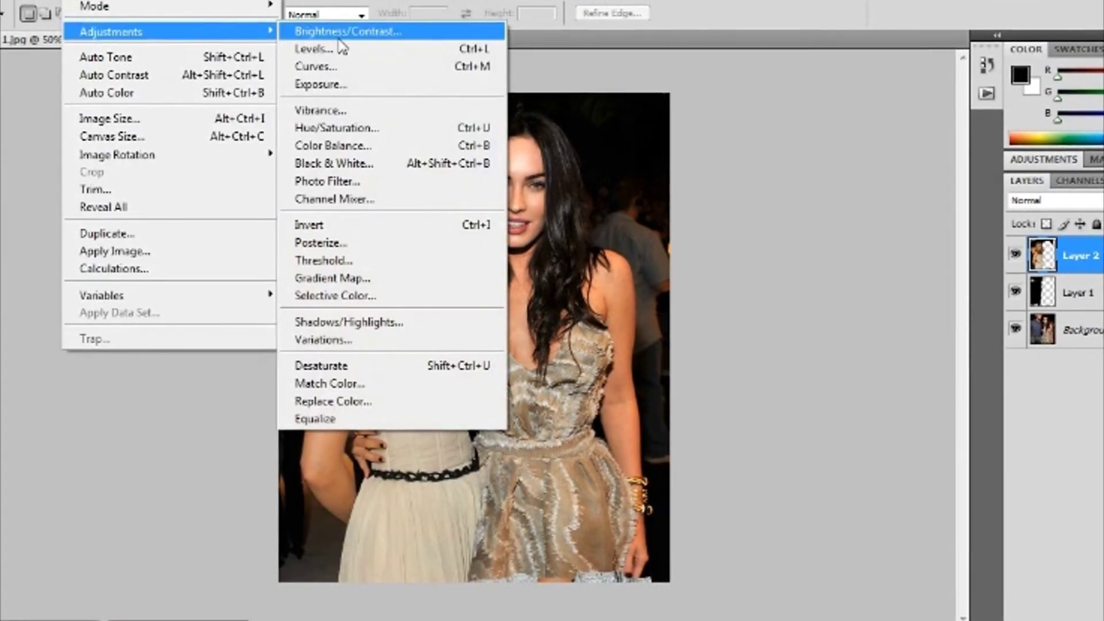
pyautogui.click(365, 128)
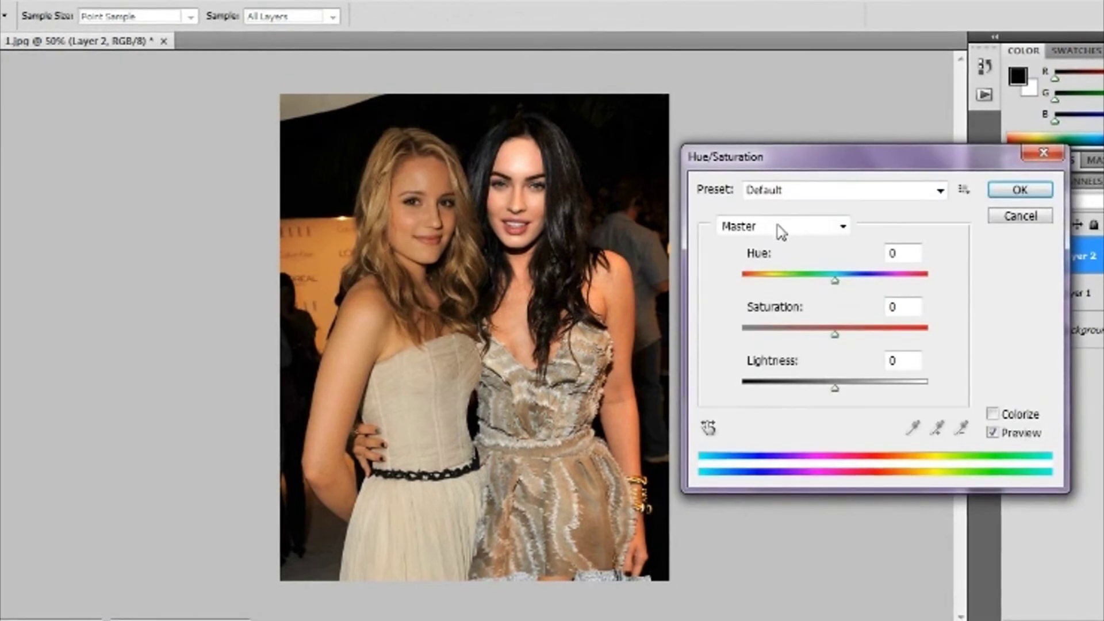
pyautogui.click(778, 225)
pyautogui.click(788, 260)
pyautogui.moveTo(835, 335); pyautogui.dragTo(809, 337)
pyautogui.click(800, 227)
pyautogui.click(795, 276)
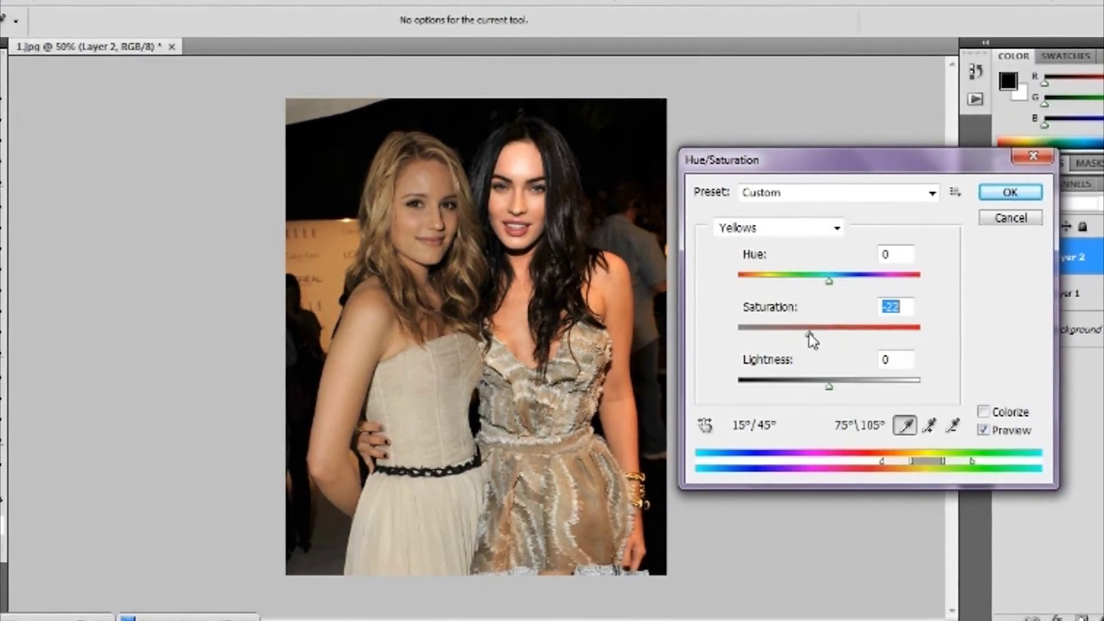
pyautogui.click(990, 198)
# Raise the brightness of the blonde woman's layer to 33 with Brightness/Contrast.
pyautogui.click(97, 3)
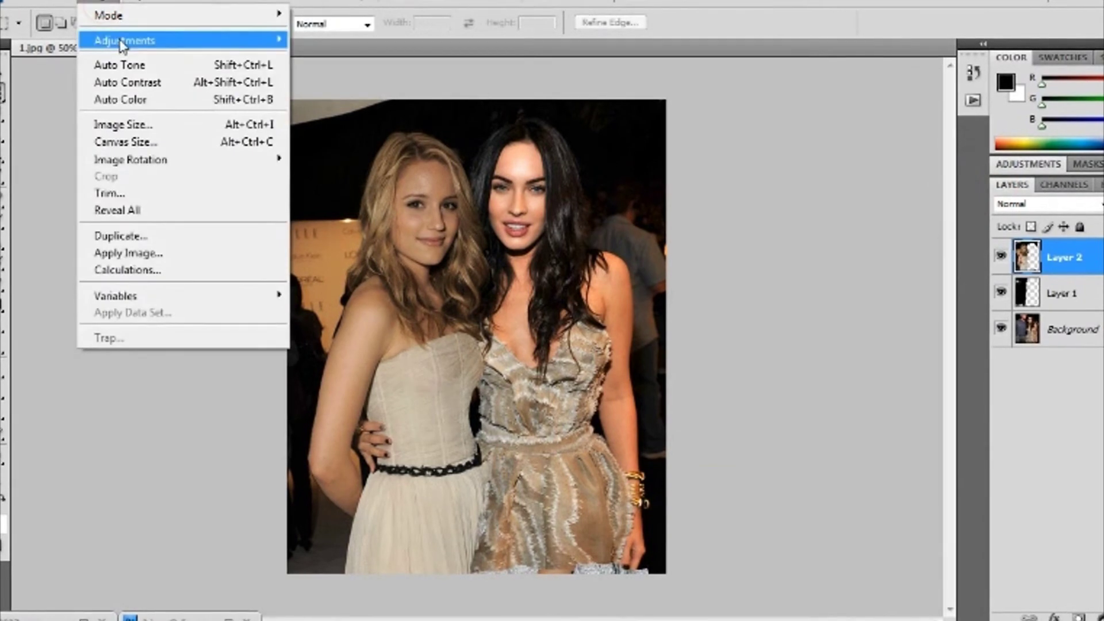
pyautogui.moveTo(123, 40)
pyautogui.click(325, 43)
pyautogui.moveTo(844, 419)
pyautogui.mouseDown()
pyautogui.moveTo(865, 419)
pyautogui.moveTo(858, 432)
pyautogui.mouseUp()
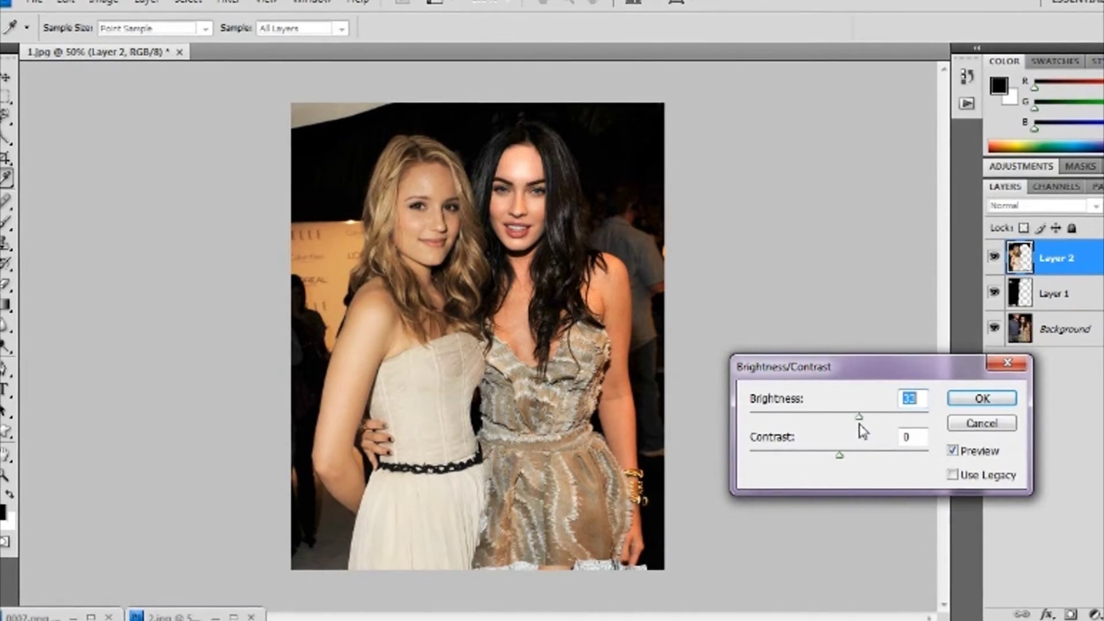
pyautogui.click(981, 397)
pyautogui.press('m')
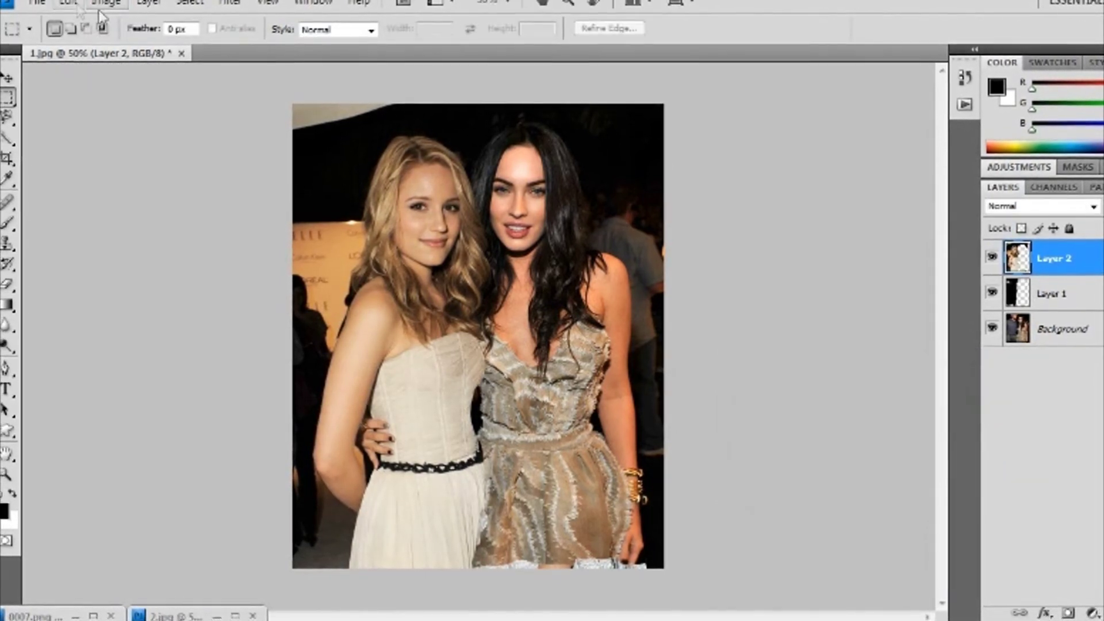
# Apply another Hue/Saturation adjustment to the blonde woman's layer with the Yellows saturation at -25.
pyautogui.click(106, 2)
pyautogui.moveTo(185, 54)
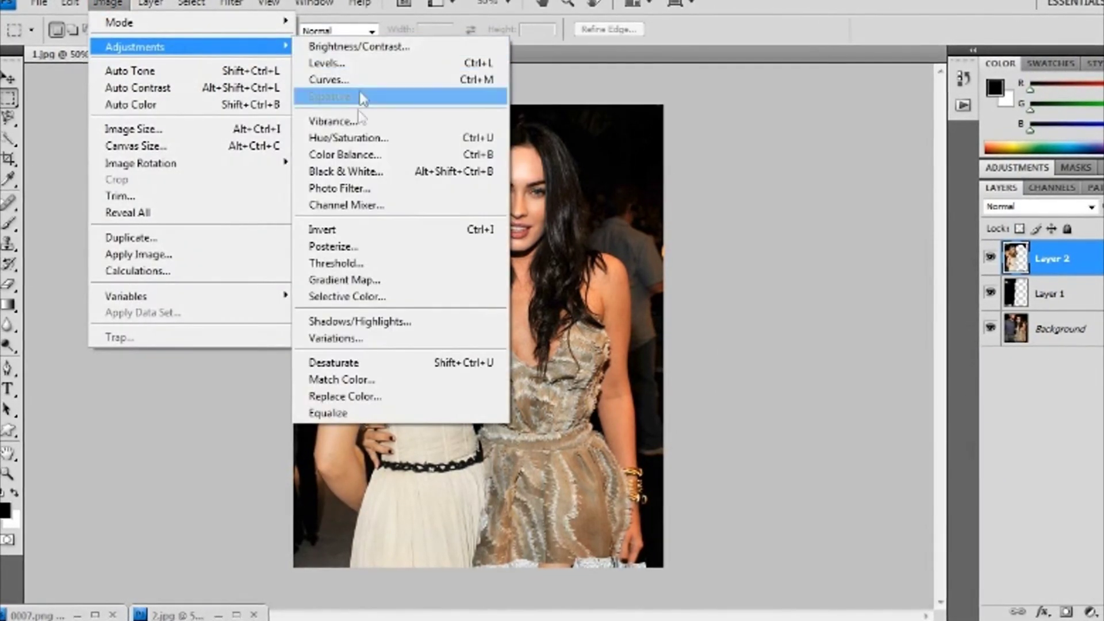
pyautogui.click(353, 136)
pyautogui.click(757, 231)
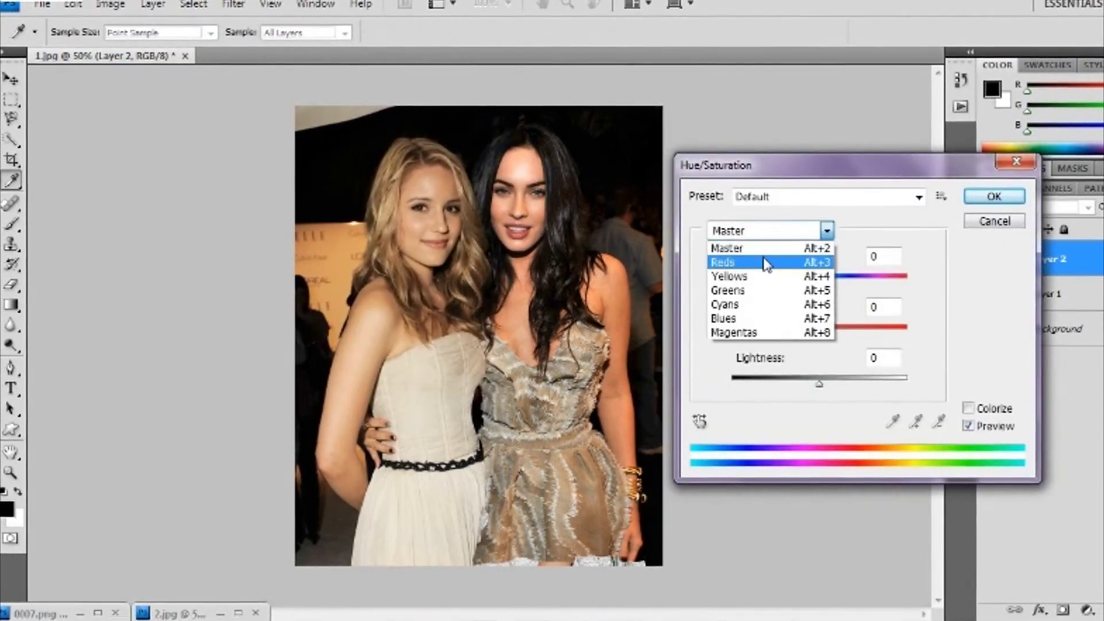
pyautogui.click(757, 275)
pyautogui.moveTo(818, 332); pyautogui.dragTo(796, 338)
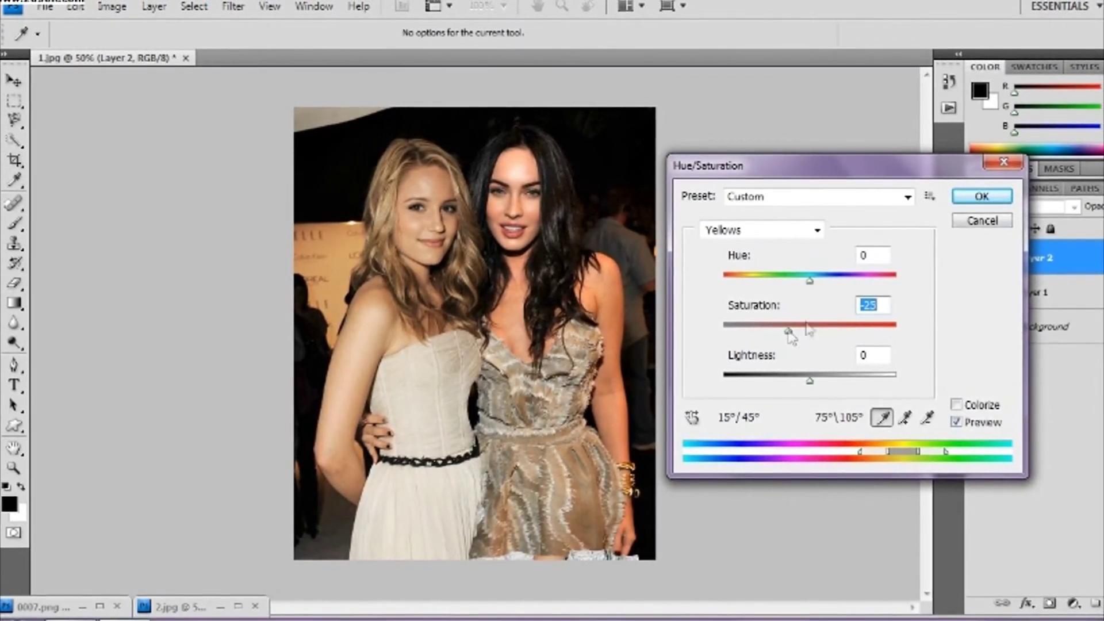
pyautogui.click(984, 197)
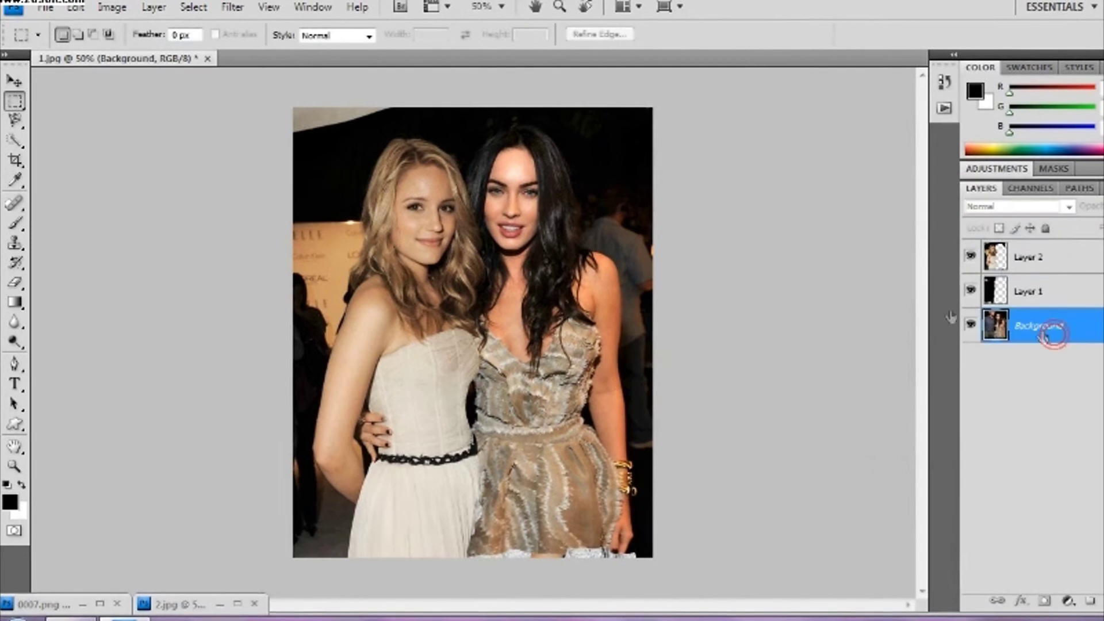
# Apply Hue/Saturation to the Background layer with the Reds saturation at -19.
pyautogui.click(109, 12)
pyautogui.moveTo(138, 58)
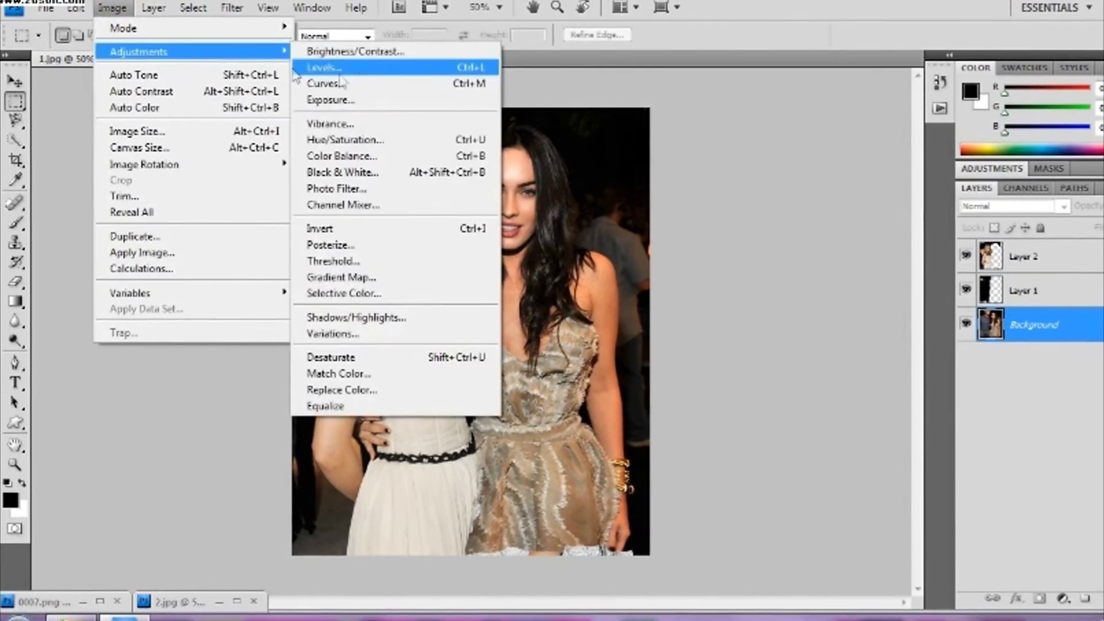
pyautogui.click(345, 138)
pyautogui.click(744, 225)
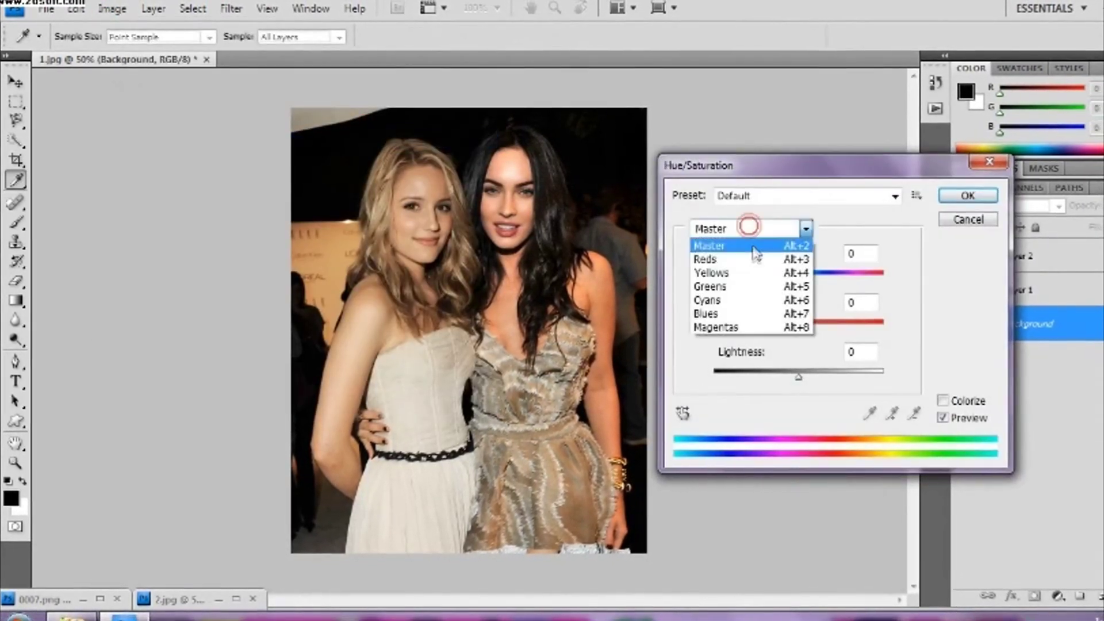
pyautogui.click(746, 259)
pyautogui.moveTo(798, 332)
pyautogui.mouseDown()
pyautogui.moveTo(885, 340)
pyautogui.moveTo(830, 330)
pyautogui.moveTo(793, 339)
pyautogui.moveTo(771, 323)
pyautogui.mouseUp()
pyautogui.click(946, 186)
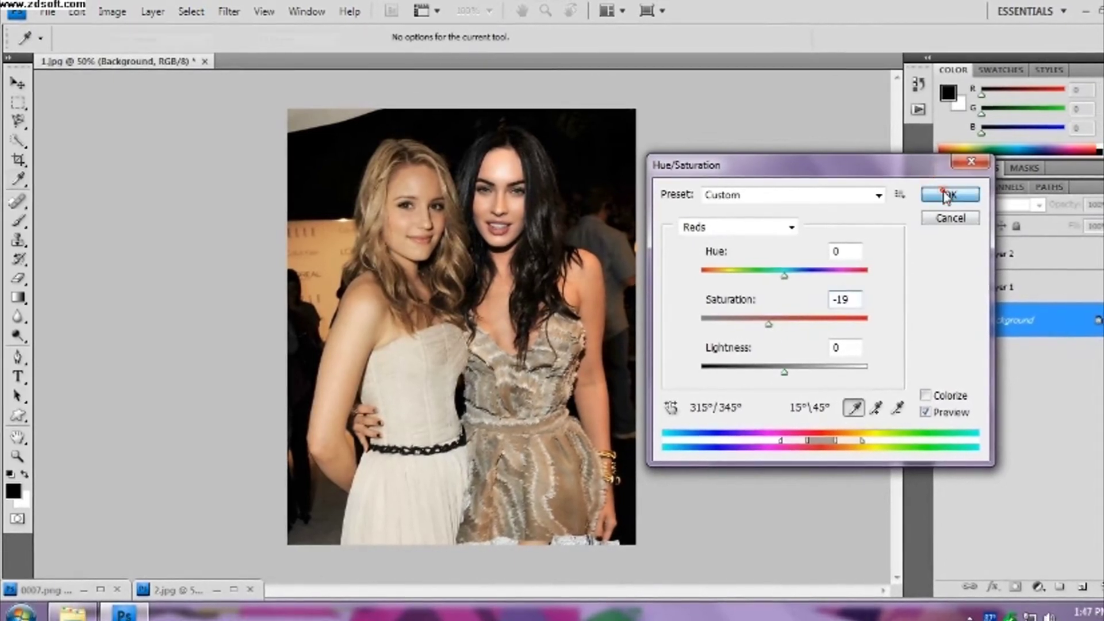
# Apply Brightness/Contrast to the Background layer with a brightness of 9 and a contrast of -6.
pyautogui.click(112, 11)
pyautogui.moveTo(138, 54)
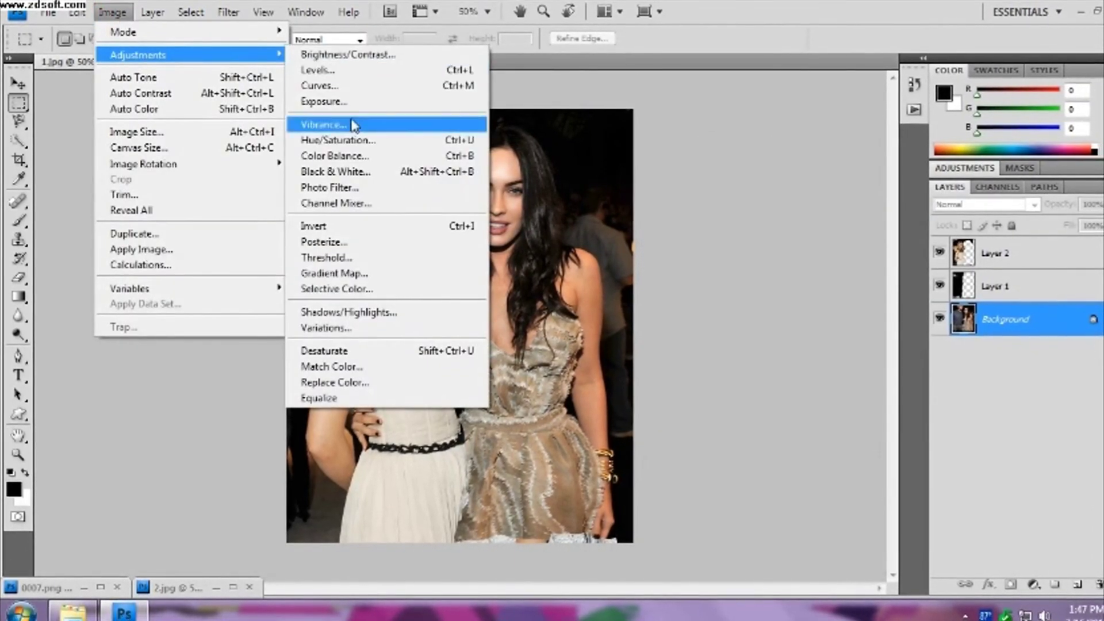
pyautogui.click(322, 55)
pyautogui.moveTo(791, 436); pyautogui.dragTo(779, 441)
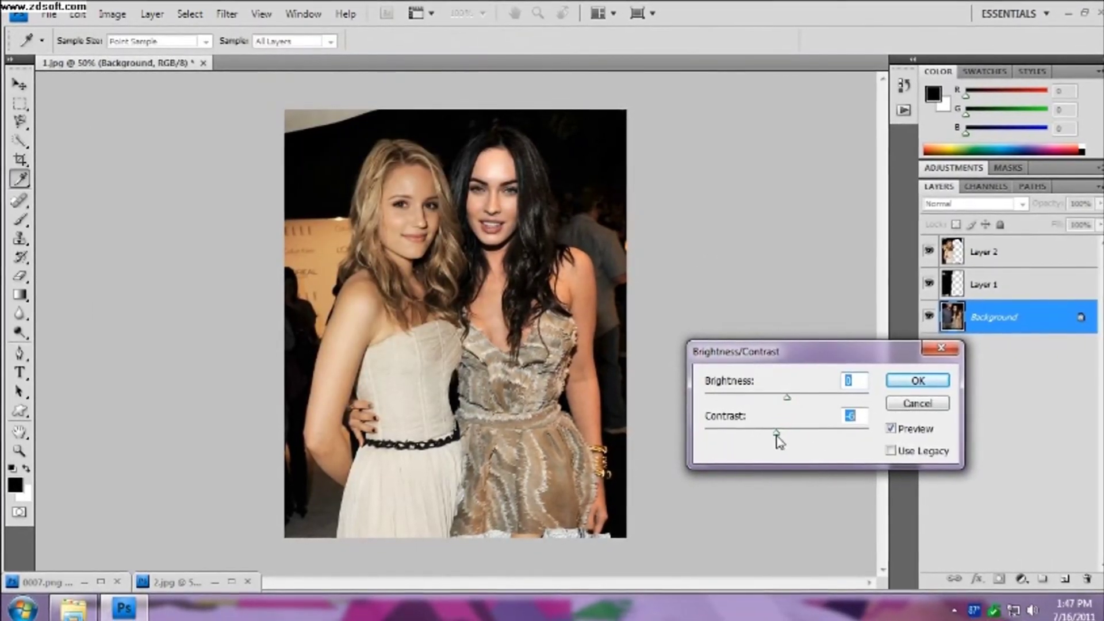
pyautogui.moveTo(786, 397)
pyautogui.mouseDown()
pyautogui.moveTo(798, 405)
pyautogui.moveTo(788, 405)
pyautogui.mouseUp()
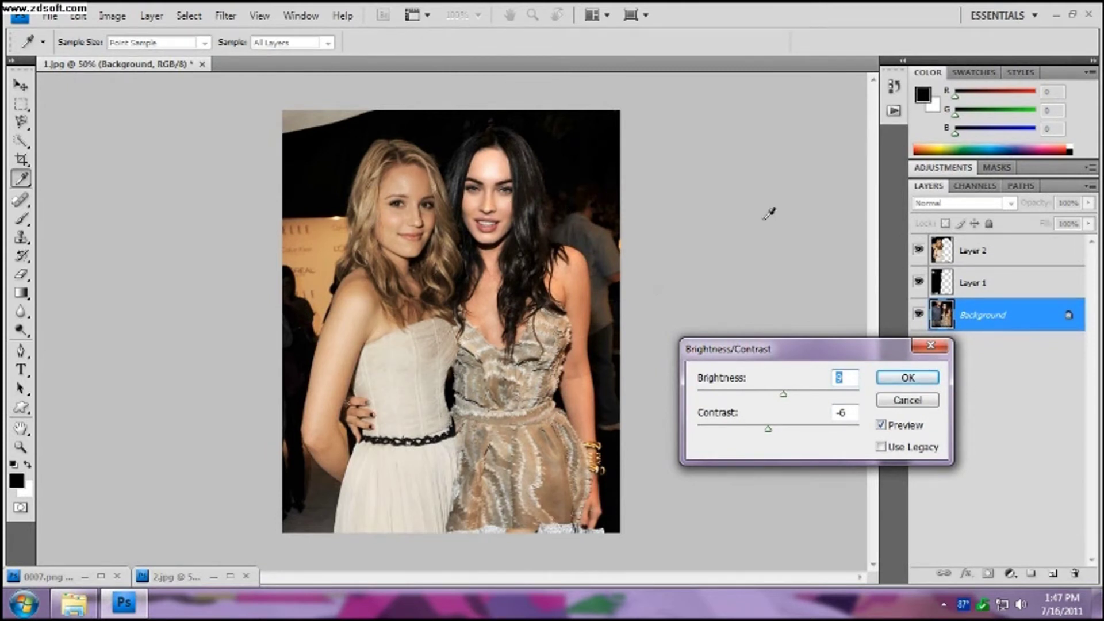
pyautogui.click(907, 379)
pyautogui.press('m')
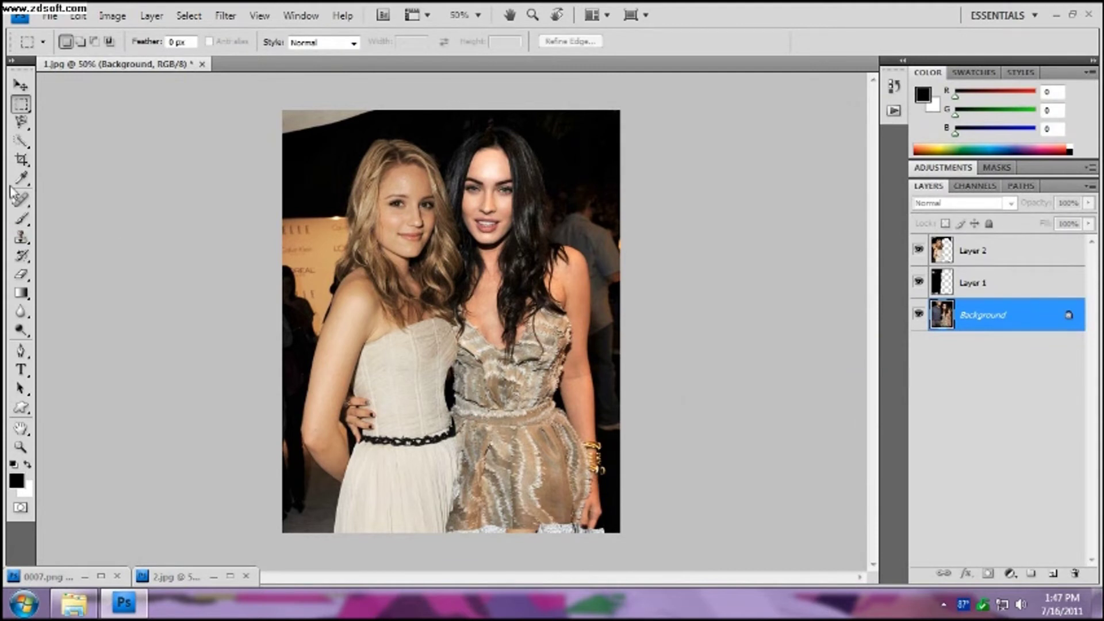
pyautogui.click(22, 161)
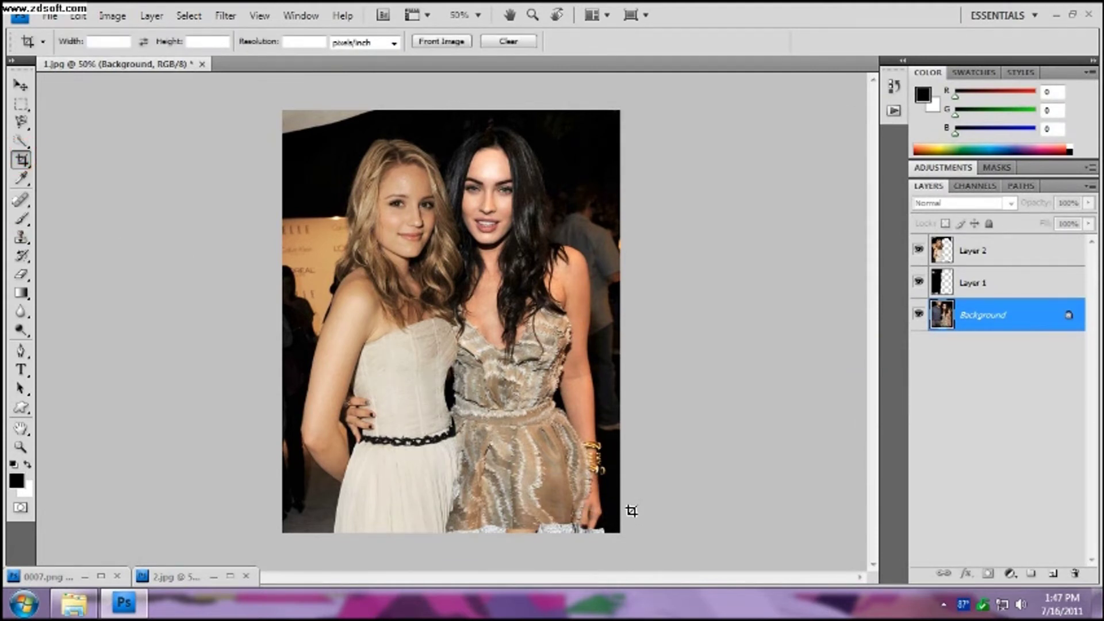
pyautogui.moveTo(315, 206); pyautogui.dragTo(301, 123)
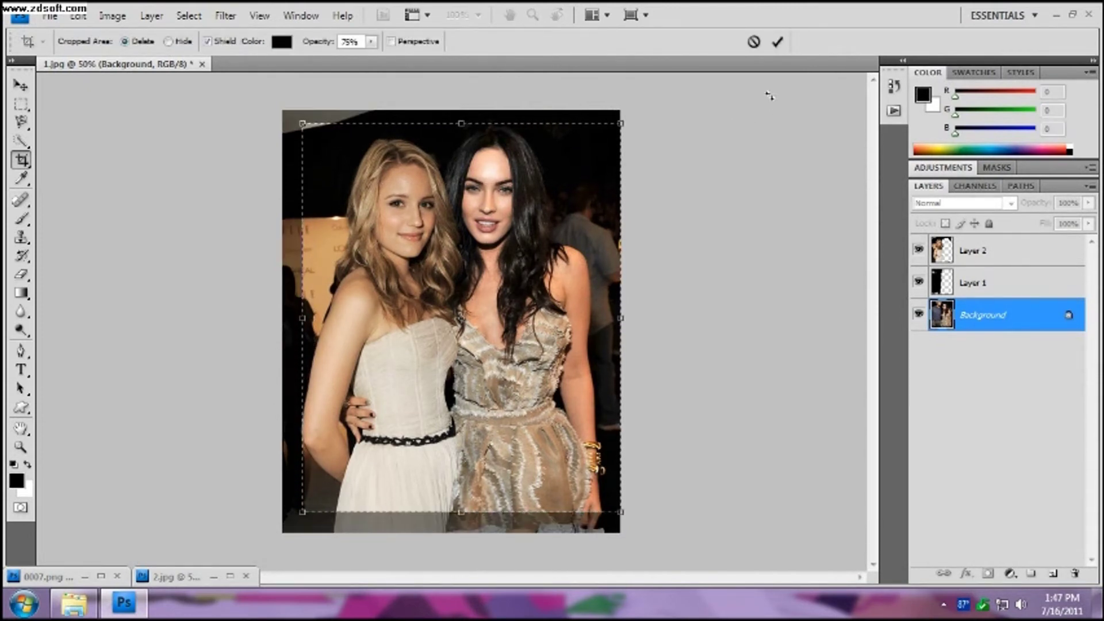
pyautogui.click(753, 41)
# Erase the white remnants along the bottom edge of Layer 2 with a hard 40 px Eraser.
pyautogui.click(21, 274)
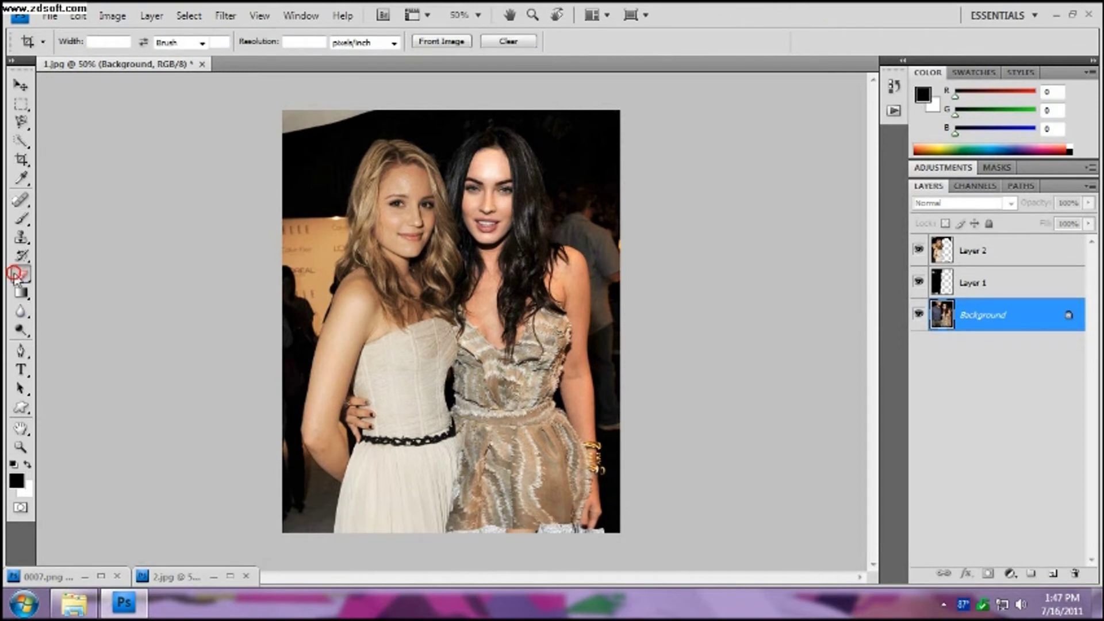
pyautogui.click(1023, 259)
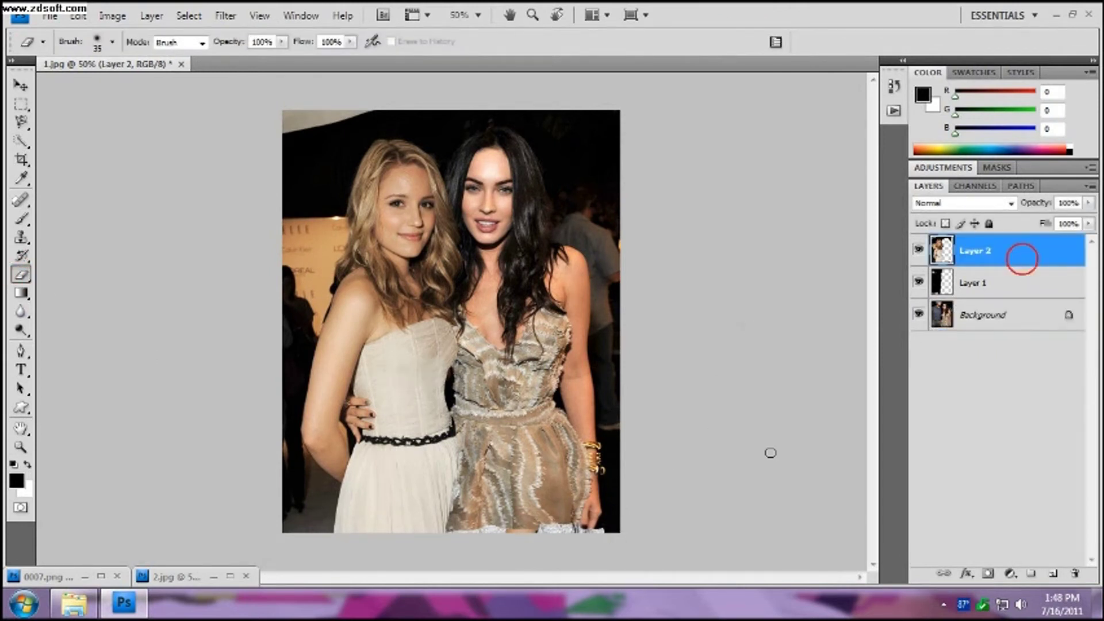
pyautogui.click(98, 41)
pyautogui.click(166, 171)
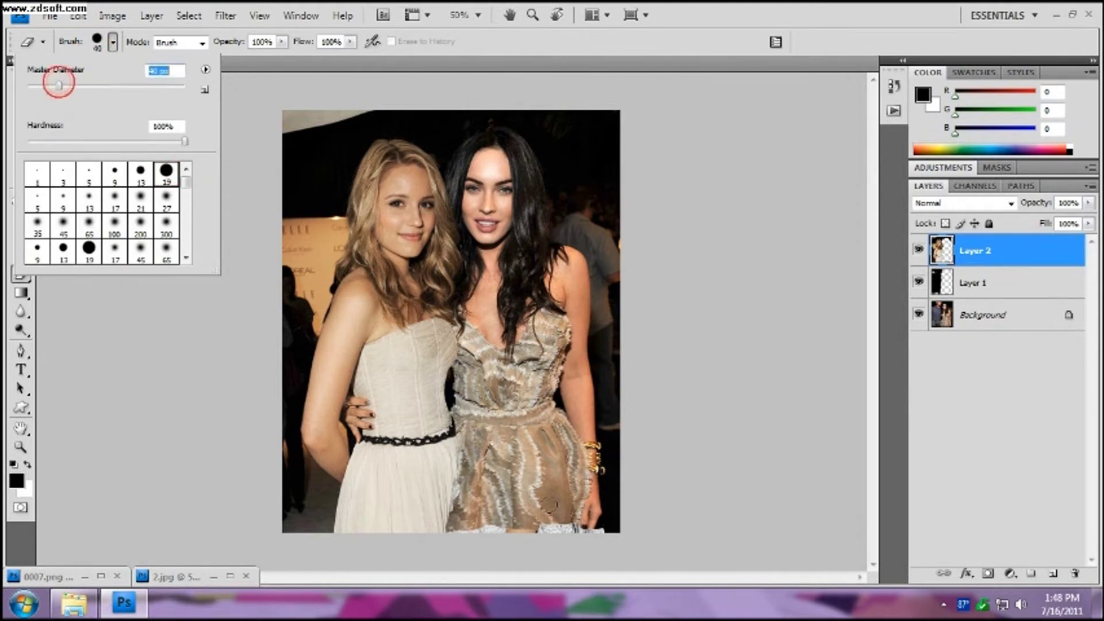
pyautogui.click(457, 532)
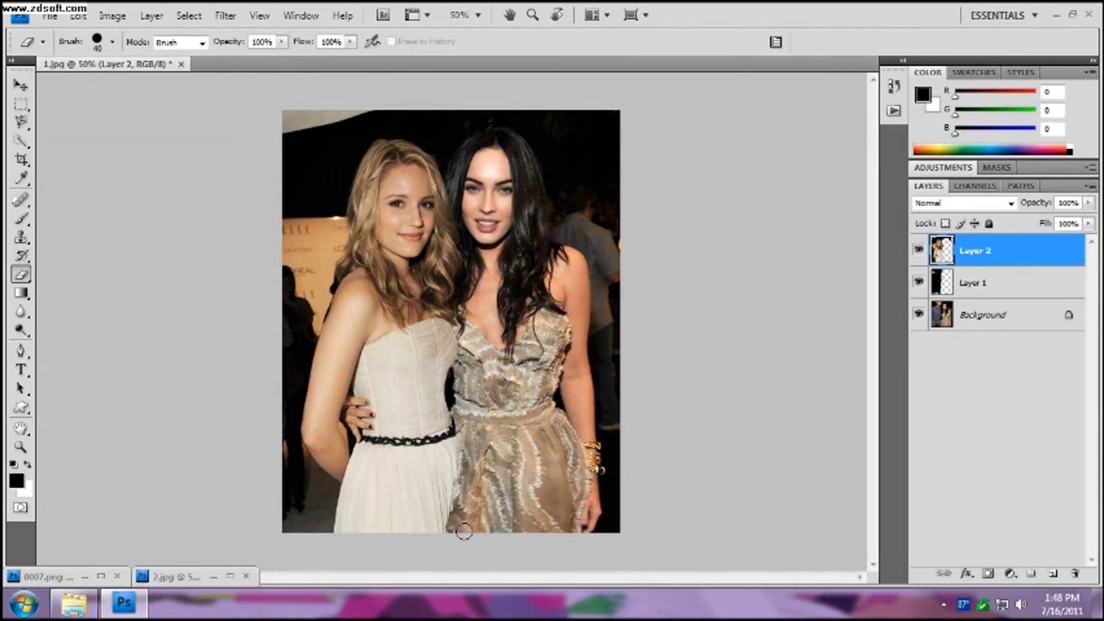
# Erase the leftover edge on Layer 2 between the blonde hair and the dark hair at 200% magnification.
pyautogui.click(23, 449)
pyautogui.click(346, 301)
pyautogui.click(435, 393)
pyautogui.scroll(3, 522, 427)
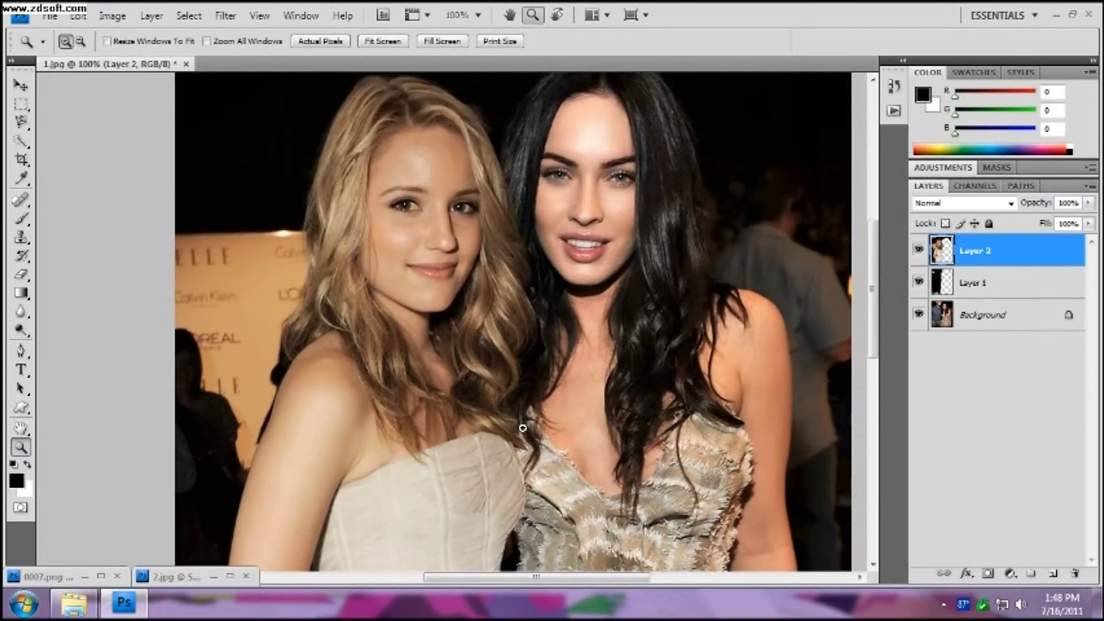
pyautogui.click(581, 399)
pyautogui.scroll(2, 320, 198)
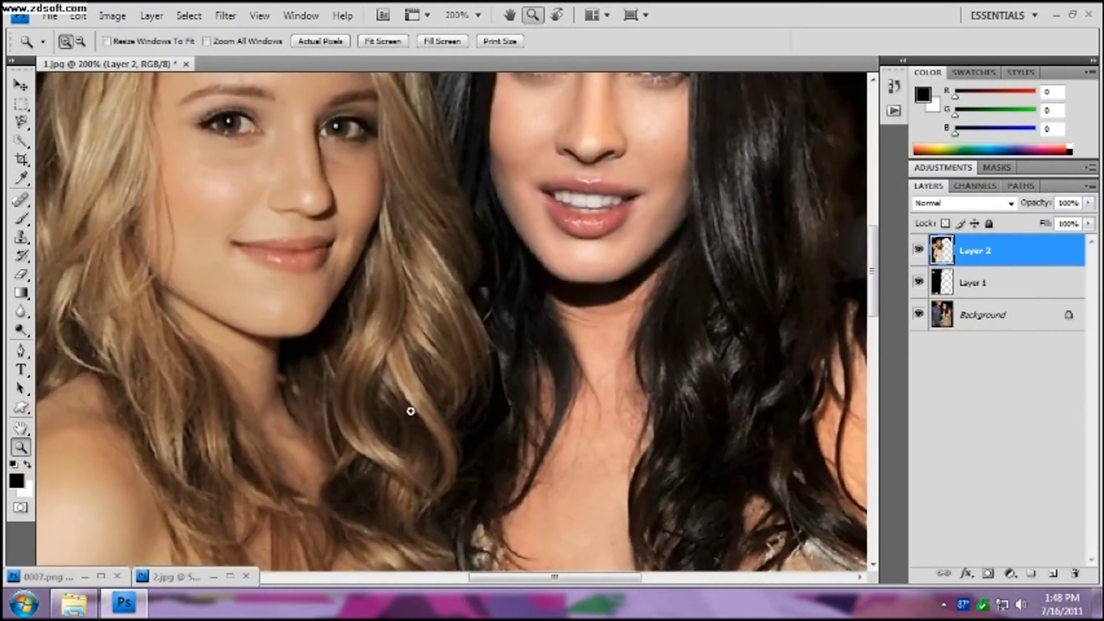
pyautogui.click(23, 276)
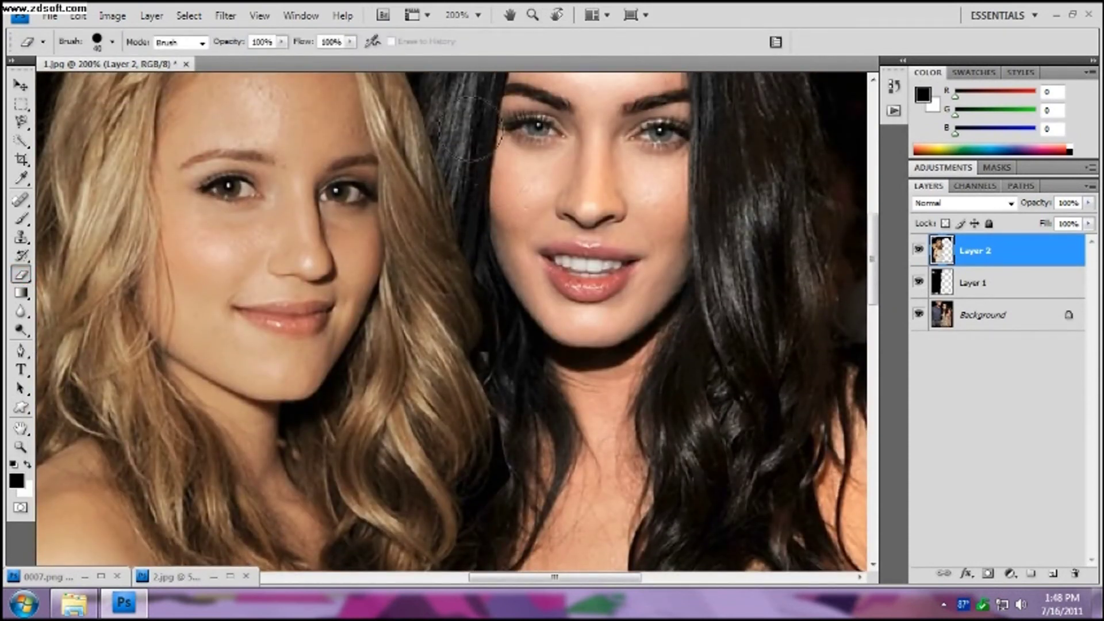
pyautogui.moveTo(487, 216); pyautogui.dragTo(517, 454)
pyautogui.scroll(-3, 518, 455)
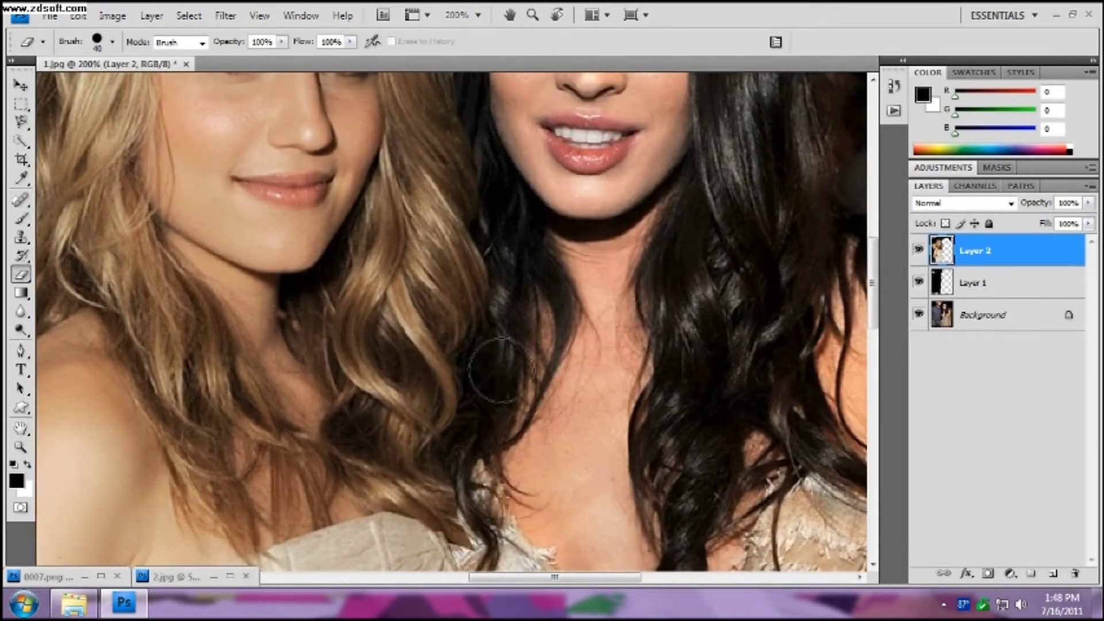
# Clean up the Layer 2 edge between the white dress and the patterned dress down to the image's bottom with the Eraser.
pyautogui.scroll(-3, 491, 371)
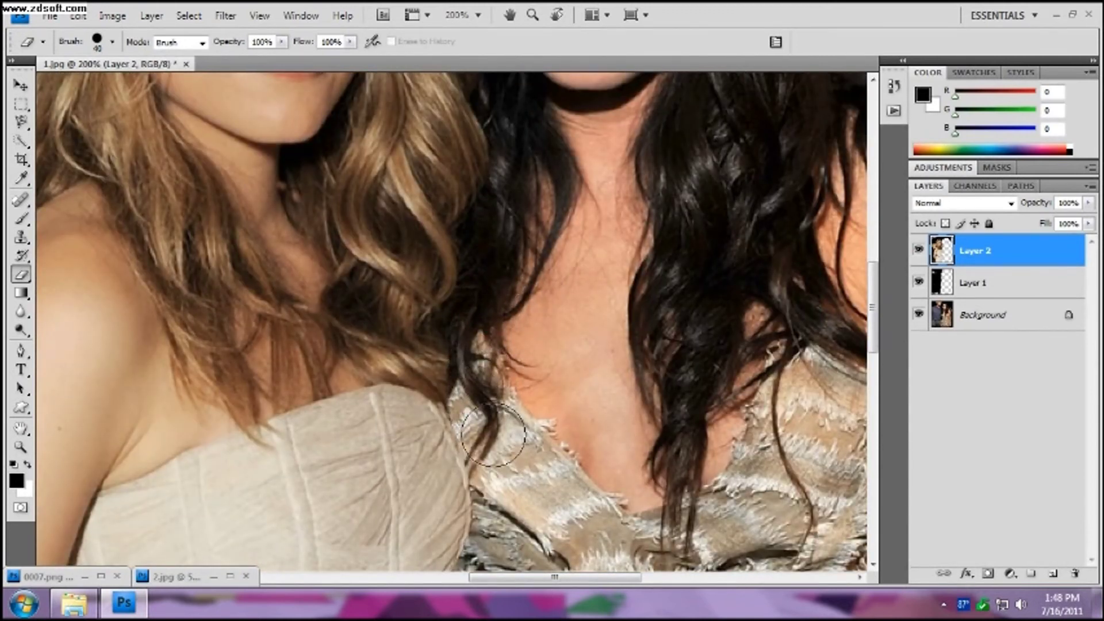
pyautogui.scroll(-3, 493, 435)
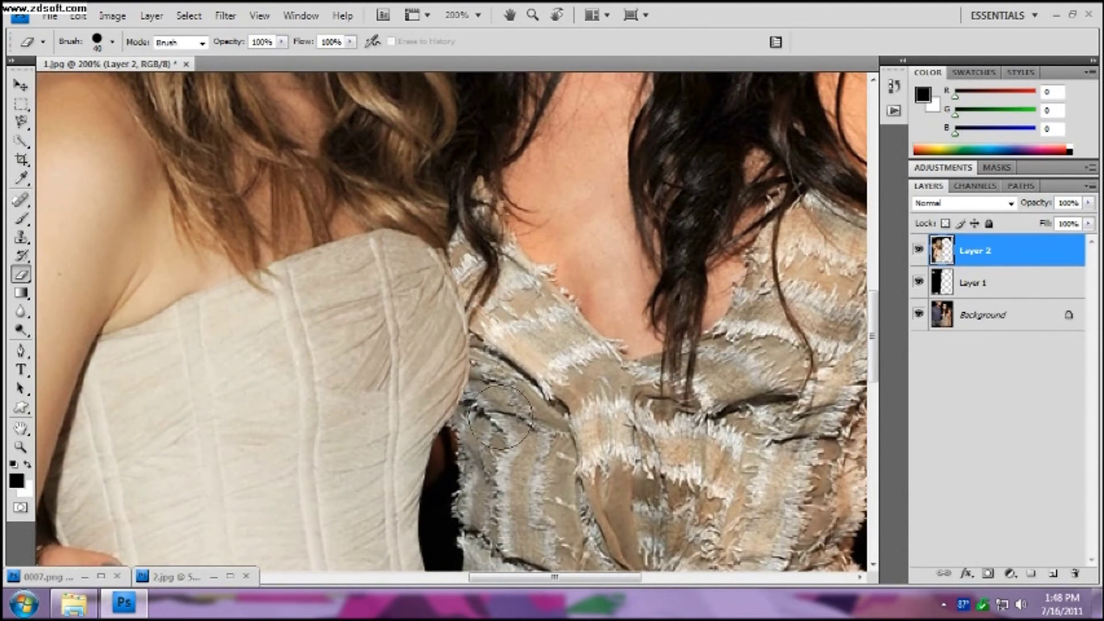
pyautogui.scroll(-3, 500, 416)
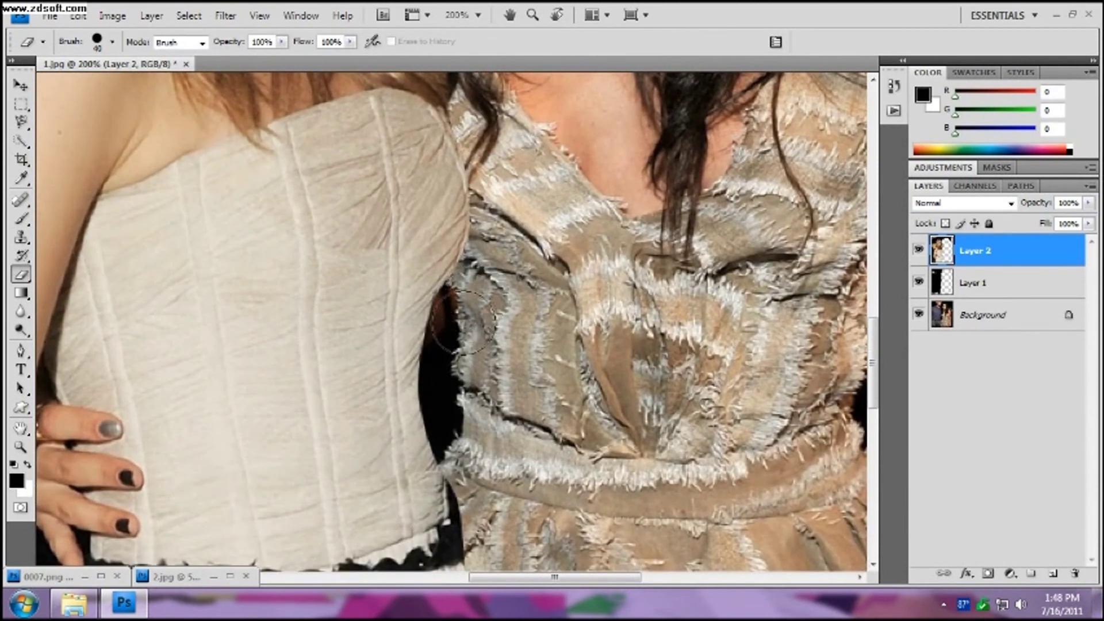
pyautogui.scroll(-2, 492, 430)
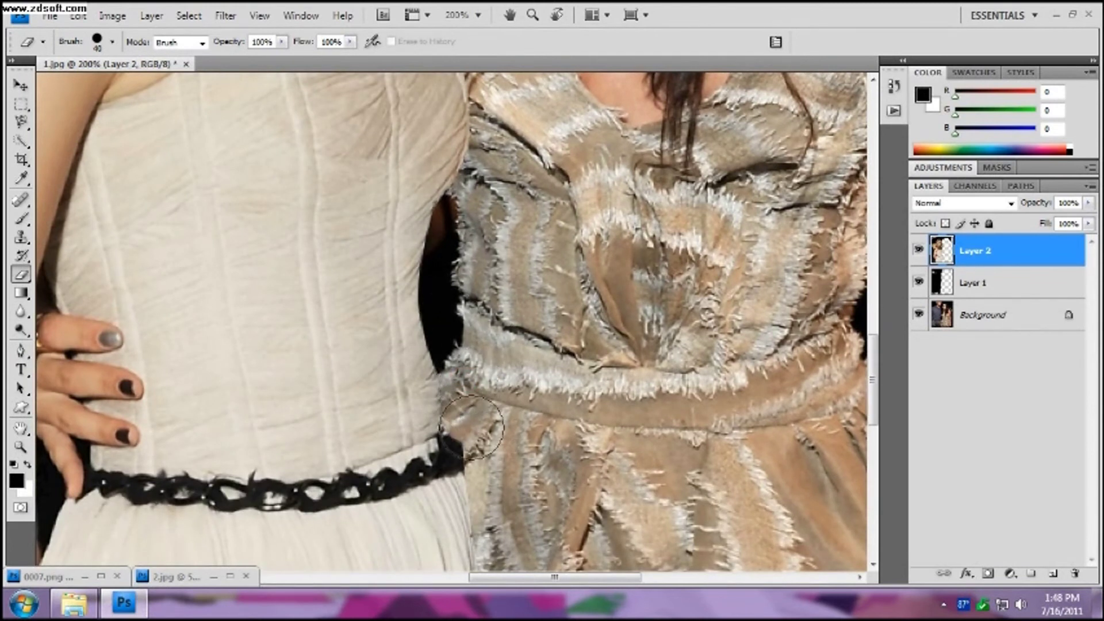
pyautogui.scroll(-5, 501, 505)
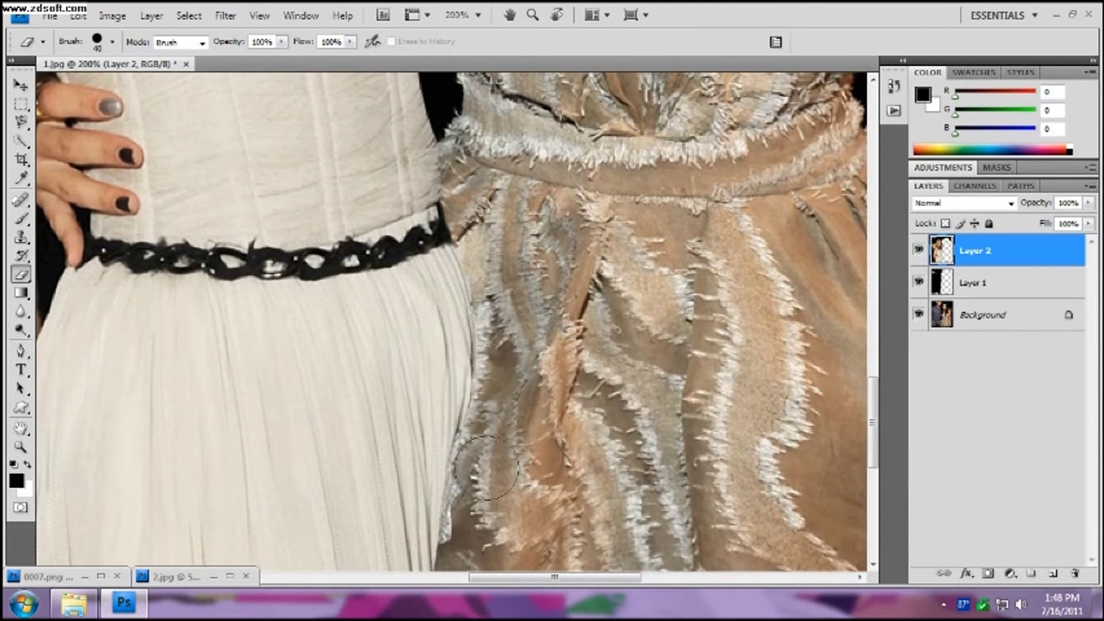
pyautogui.scroll(-3, 487, 454)
pyautogui.moveTo(504, 146)
pyautogui.mouseDown()
pyautogui.moveTo(448, 396)
pyautogui.moveTo(460, 452)
pyautogui.mouseUp()
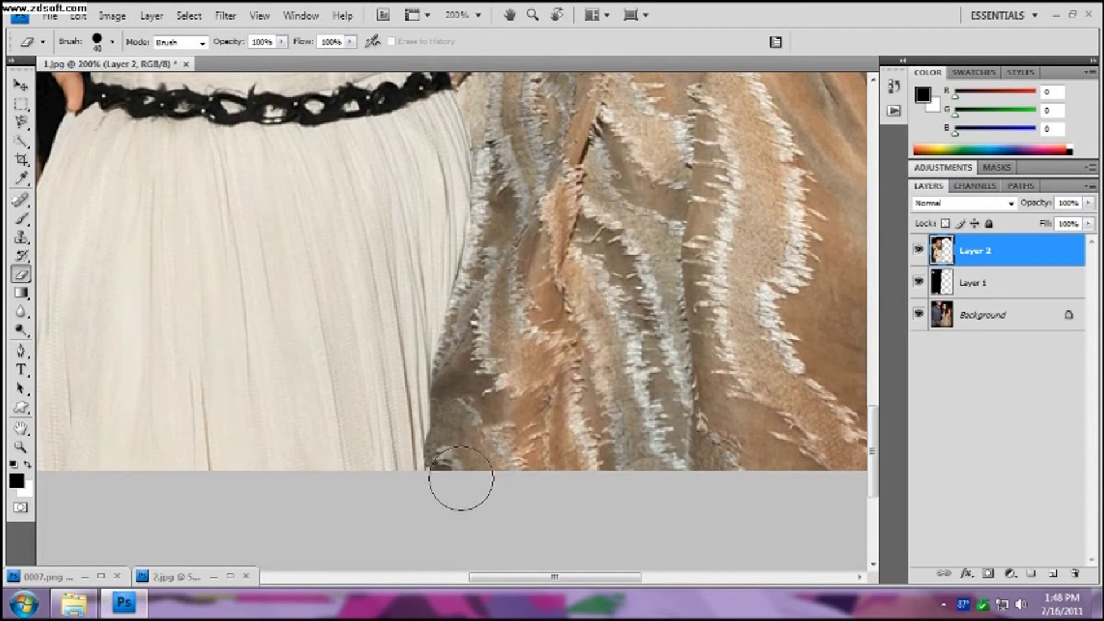
pyautogui.moveTo(467, 391); pyautogui.dragTo(450, 485)
# Examine the blend between the two women at 200% and 100%, and check the whole picture at 50%.
pyautogui.scroll(3, 483, 472)
pyautogui.scroll(10, 490, 463)
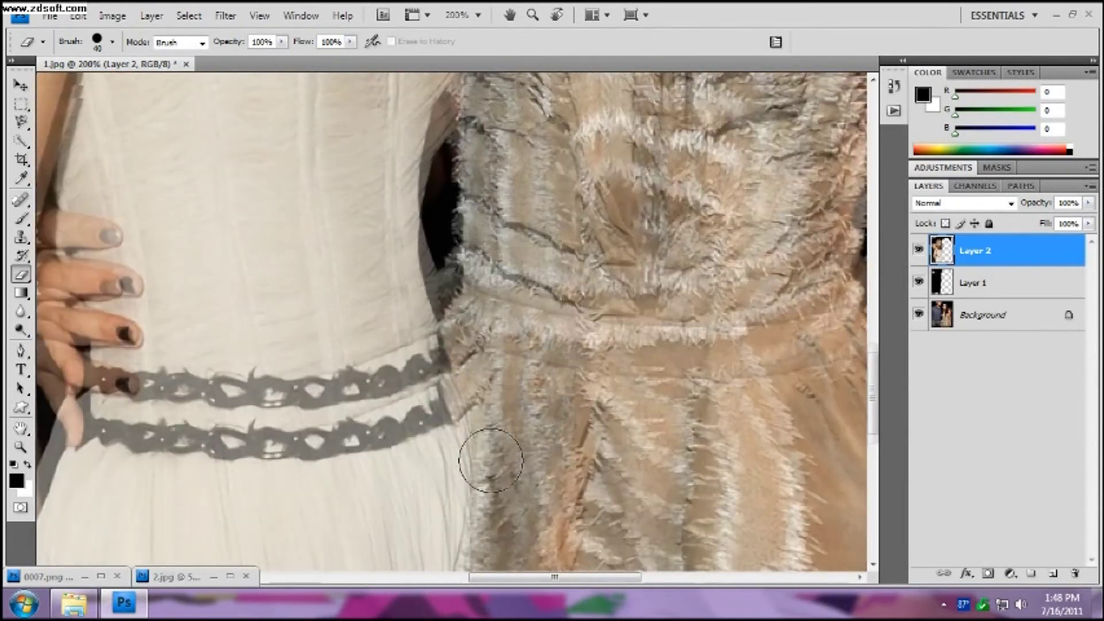
pyautogui.scroll(10, 492, 447)
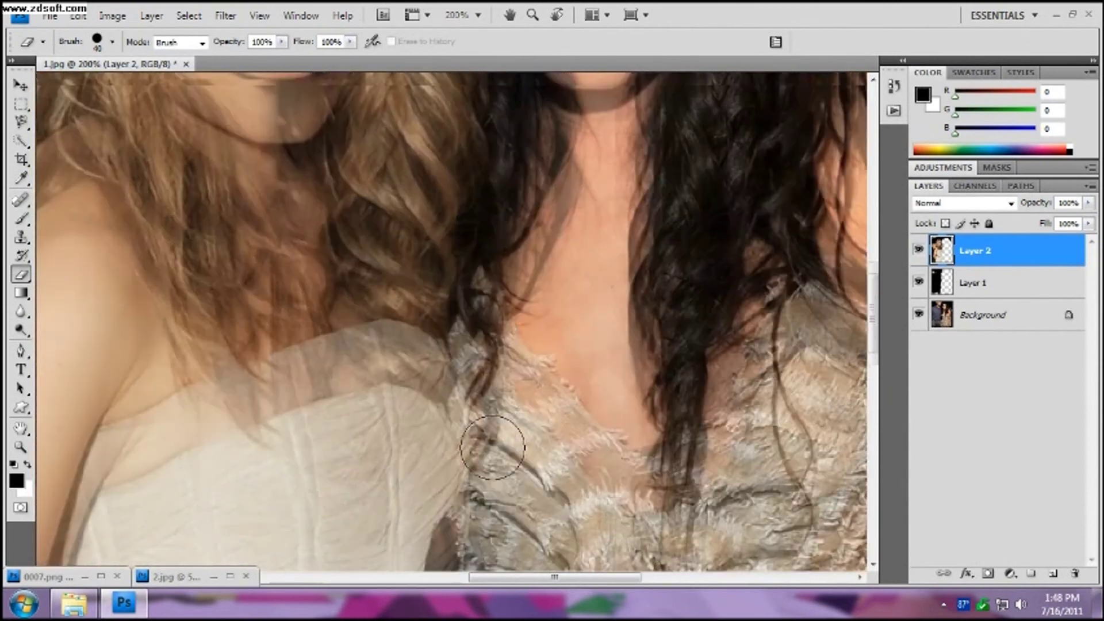
pyautogui.scroll(2, 493, 447)
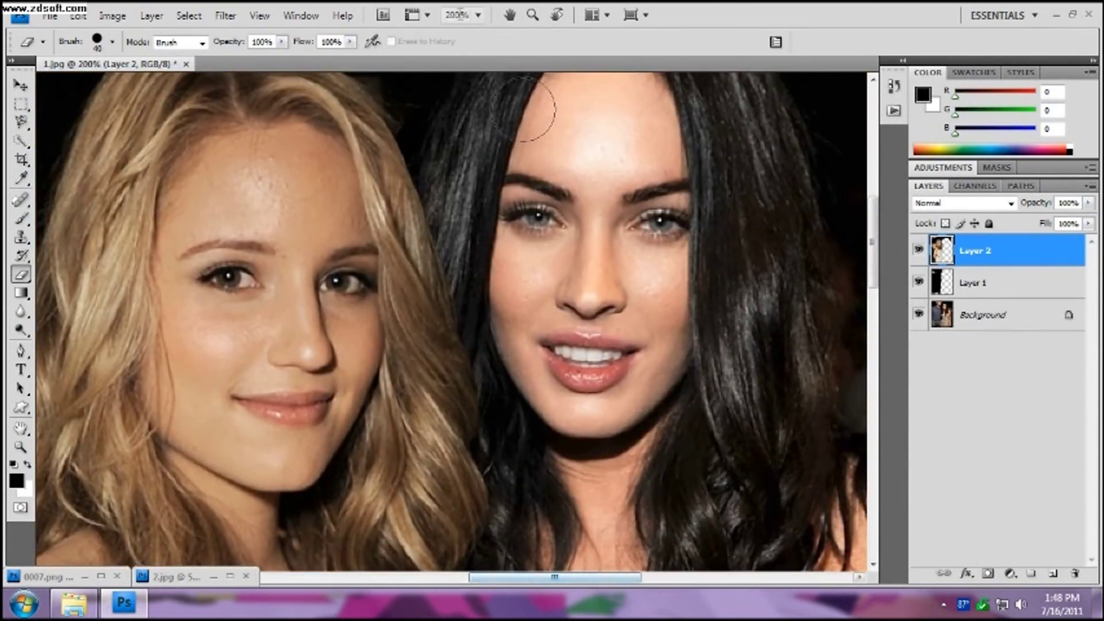
pyautogui.click(478, 15)
pyautogui.click(477, 71)
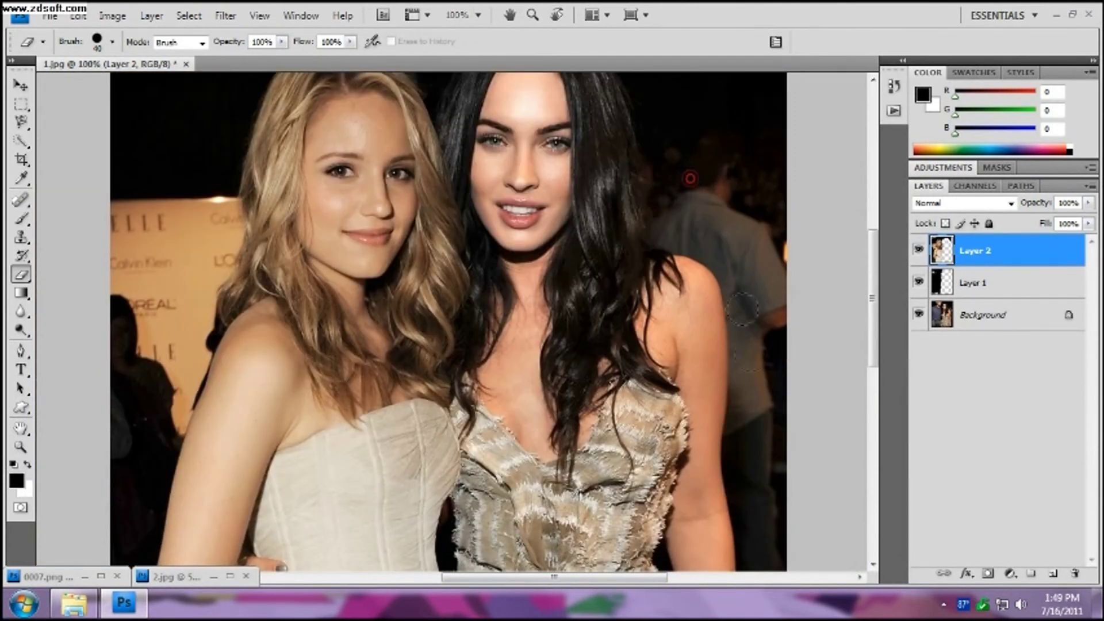
pyautogui.scroll(-5, 759, 547)
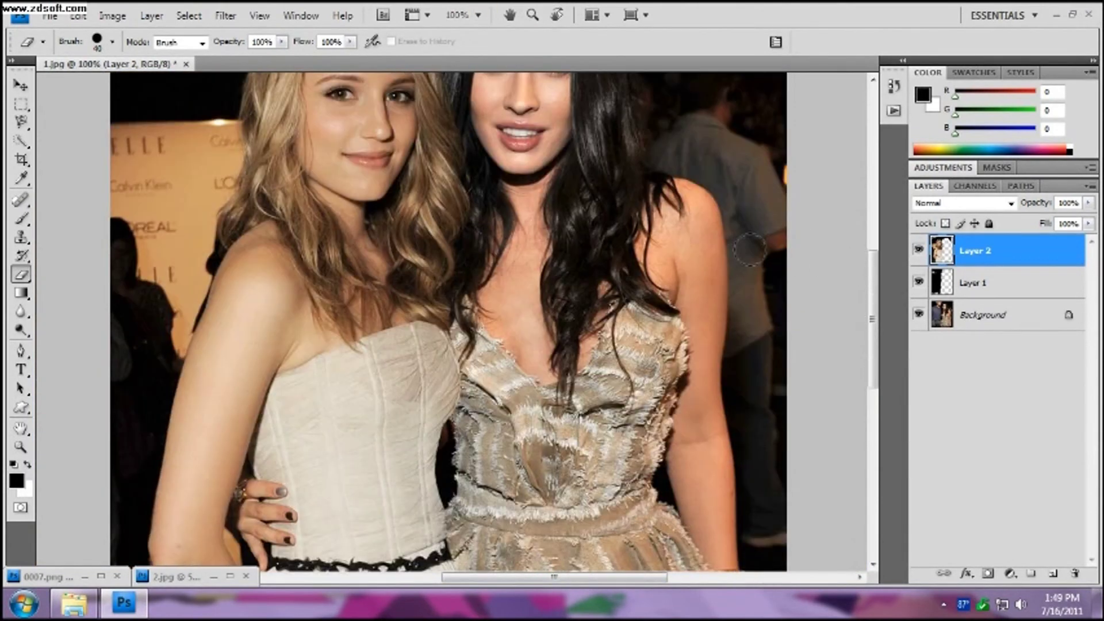
pyautogui.scroll(-6, 793, 478)
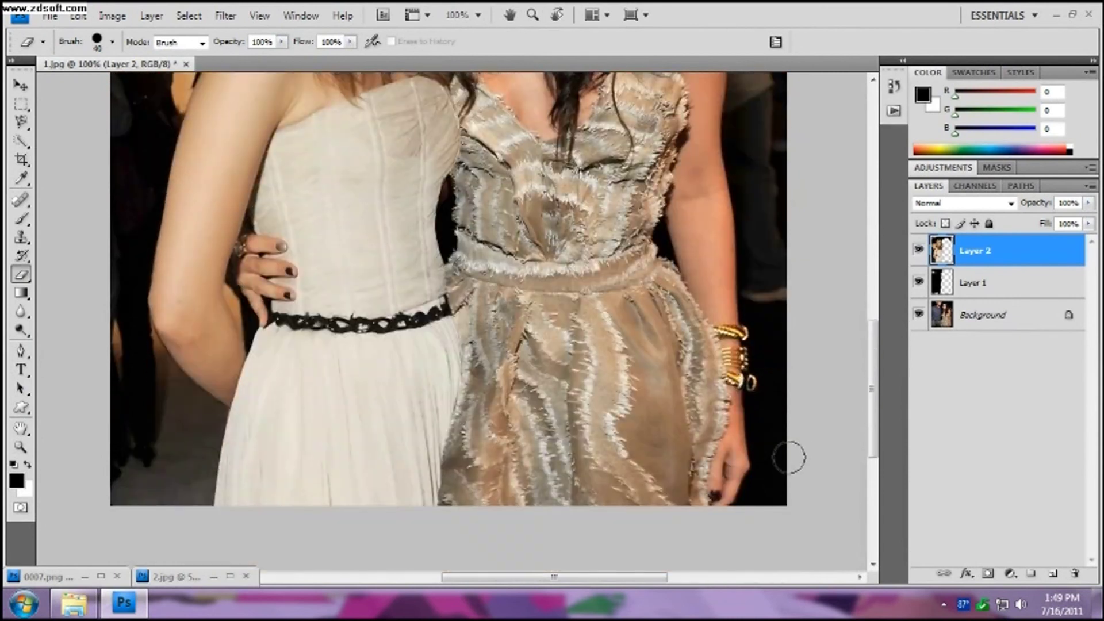
pyautogui.click(478, 15)
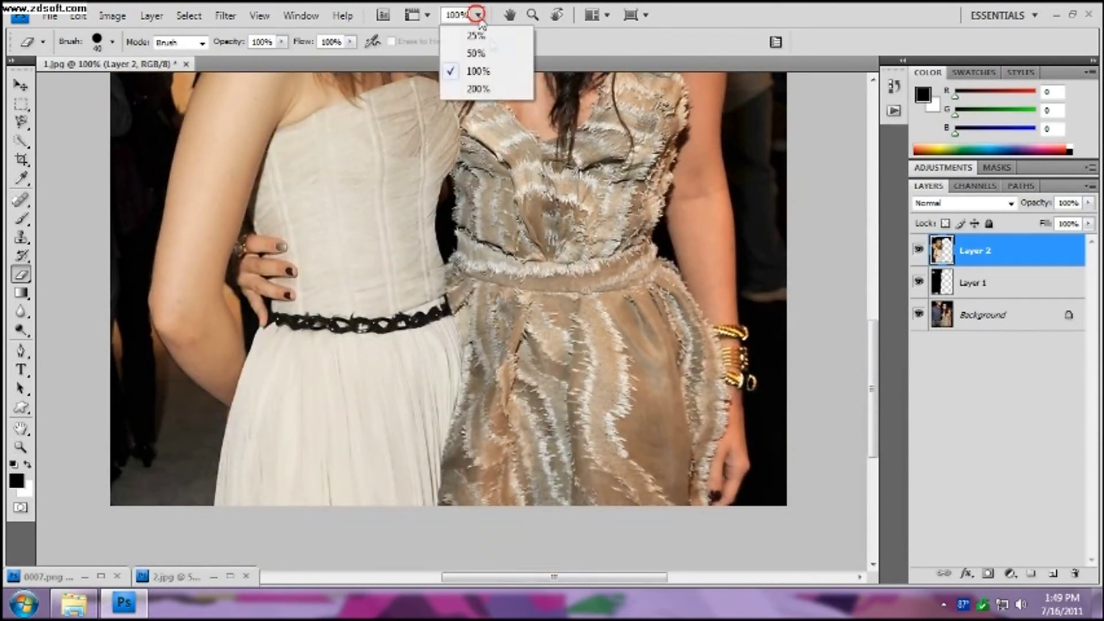
pyautogui.click(489, 52)
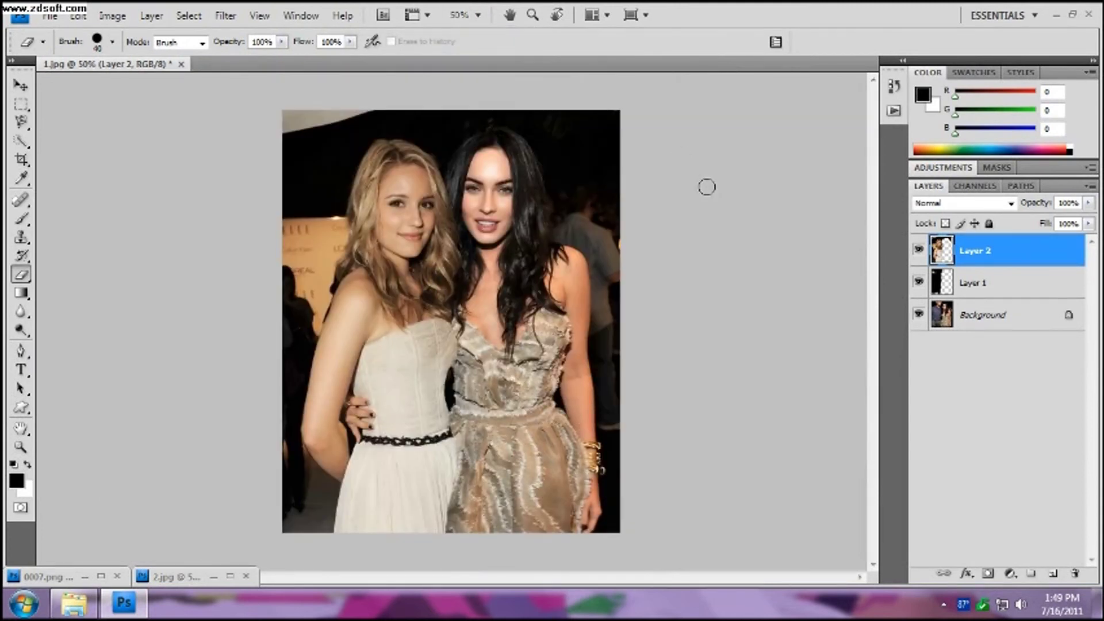
# Crop the image to cut off the pale upper-left corner and narrow strips along the top and both sides.
pyautogui.click(21, 160)
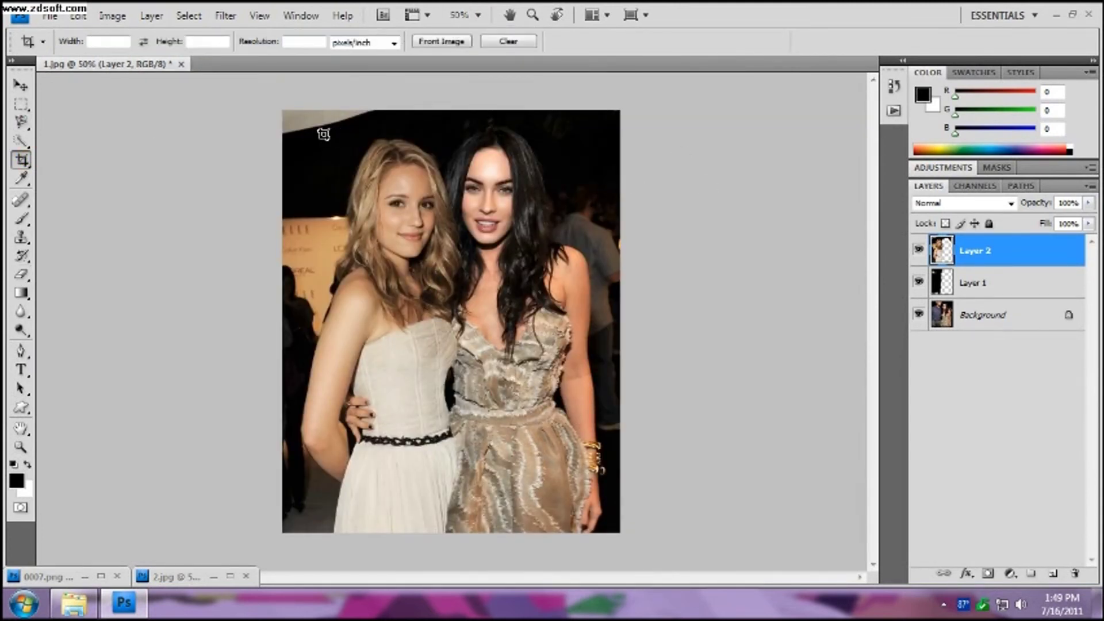
pyautogui.moveTo(299, 122); pyautogui.dragTo(660, 528)
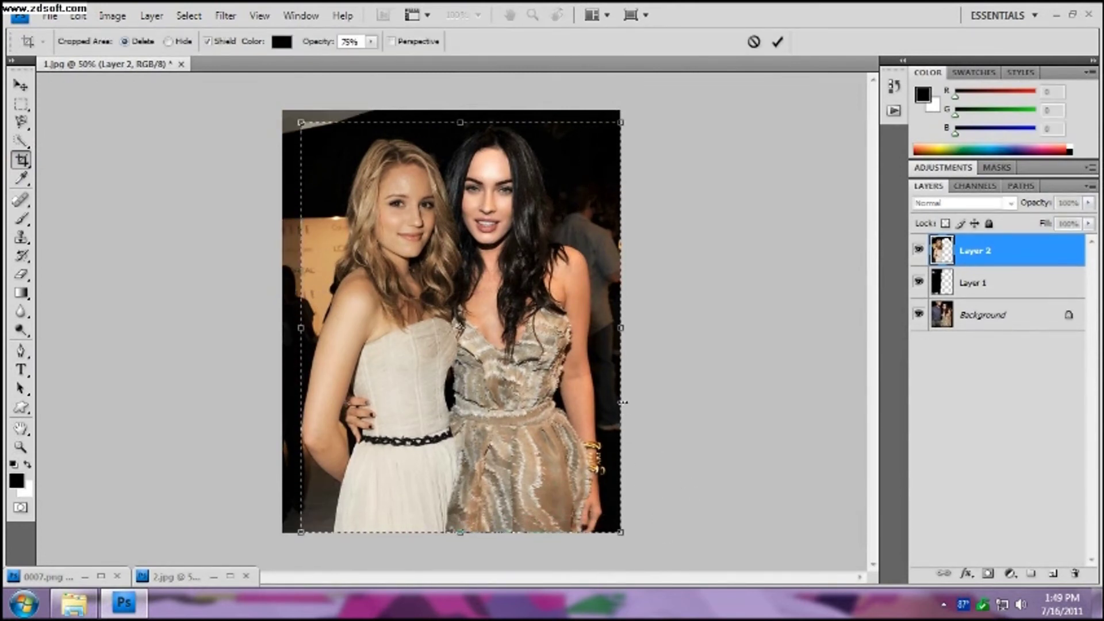
pyautogui.moveTo(620, 329); pyautogui.dragTo(610, 331)
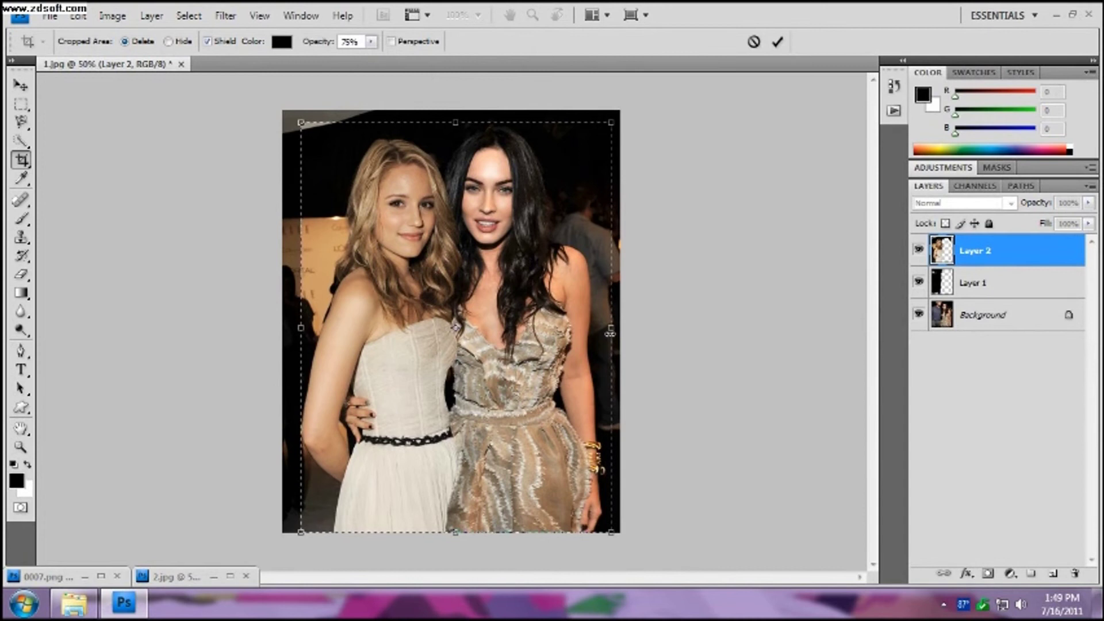
pyautogui.moveTo(463, 119); pyautogui.dragTo(463, 123)
pyautogui.click(776, 42)
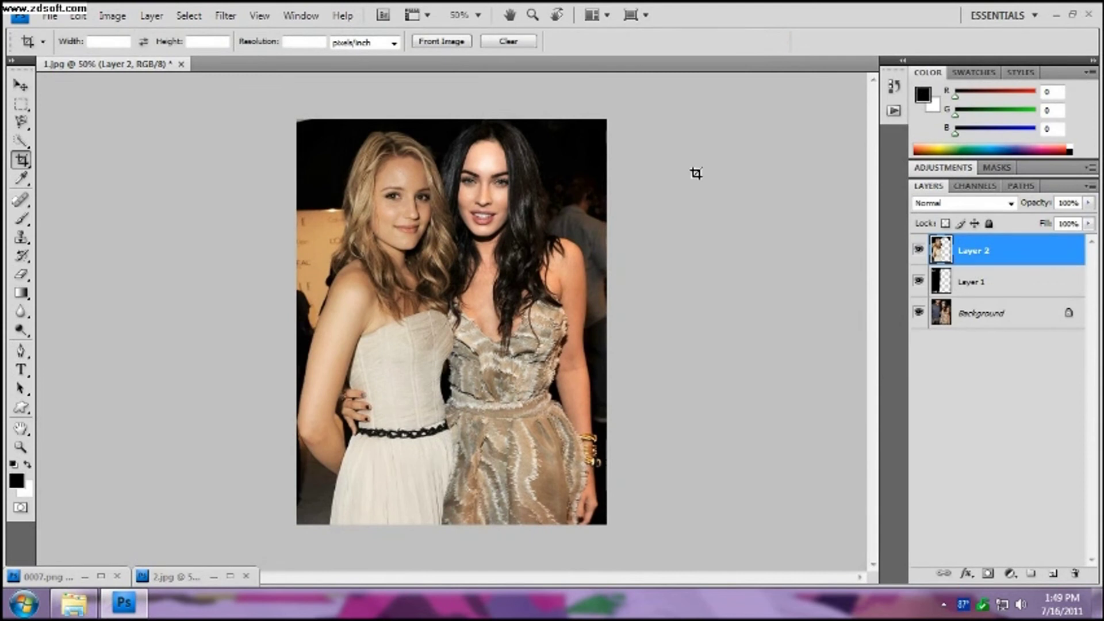
# Flatten the image into a single layer and fine-tune it with Brightness/Contrast.
pyautogui.click(152, 16)
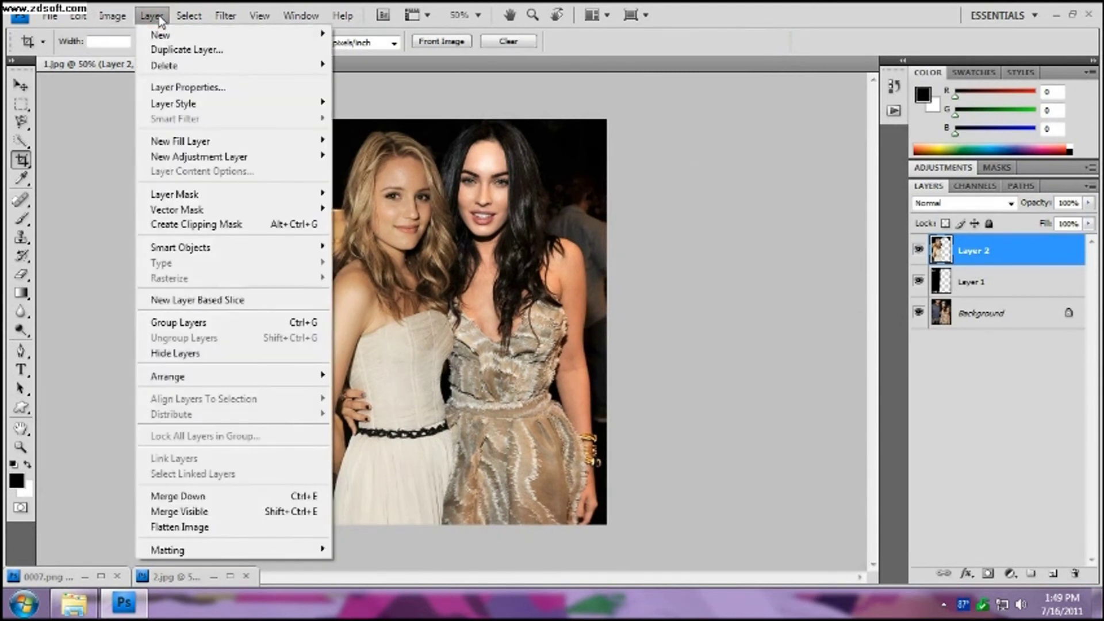
pyautogui.click(198, 526)
pyautogui.click(112, 16)
pyautogui.moveTo(155, 54)
pyautogui.click(380, 42)
pyautogui.moveTo(779, 395); pyautogui.dragTo(771, 431)
pyautogui.click(906, 379)
pyautogui.press('c')
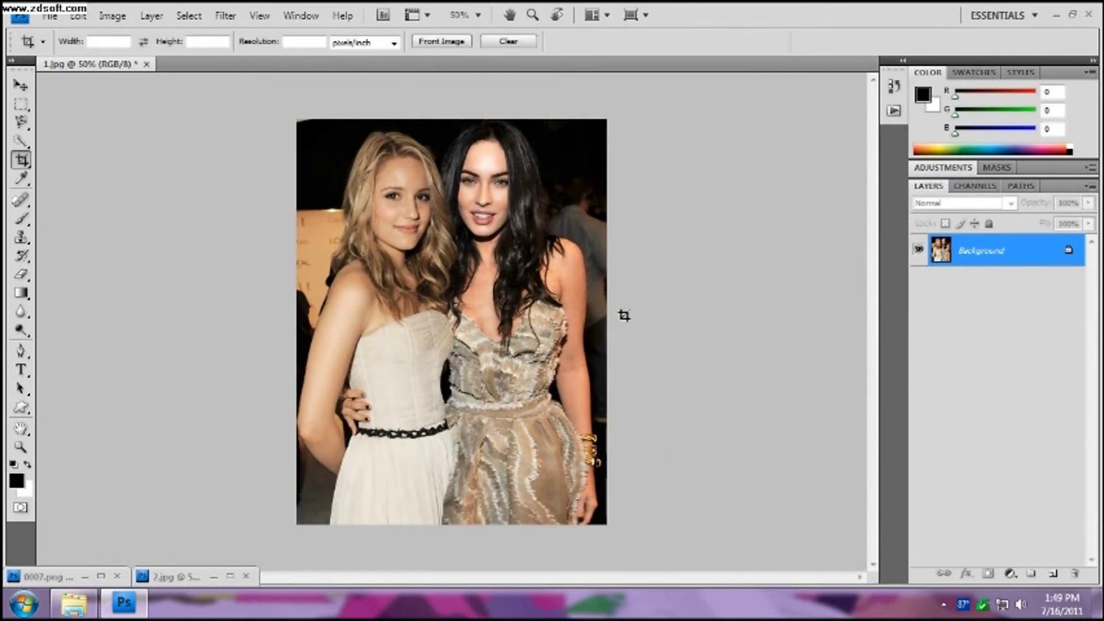
# Save the flattened picture as a PNG copy named 001 in the manips project folder, accepting the default PNG options.
pyautogui.click(49, 16)
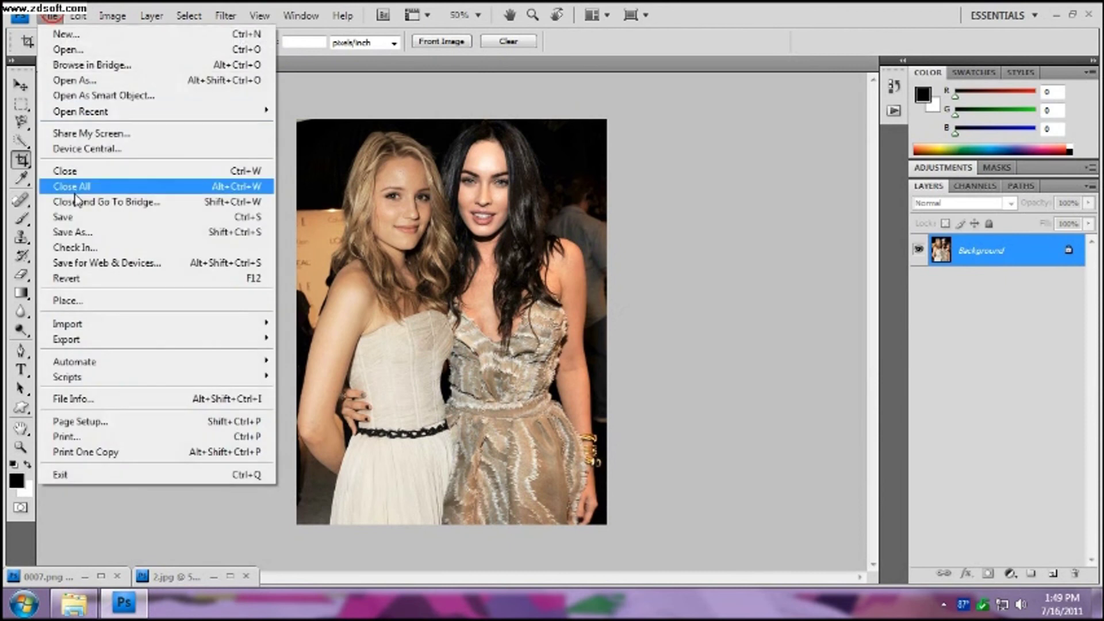
pyautogui.click(80, 234)
pyautogui.click(592, 343)
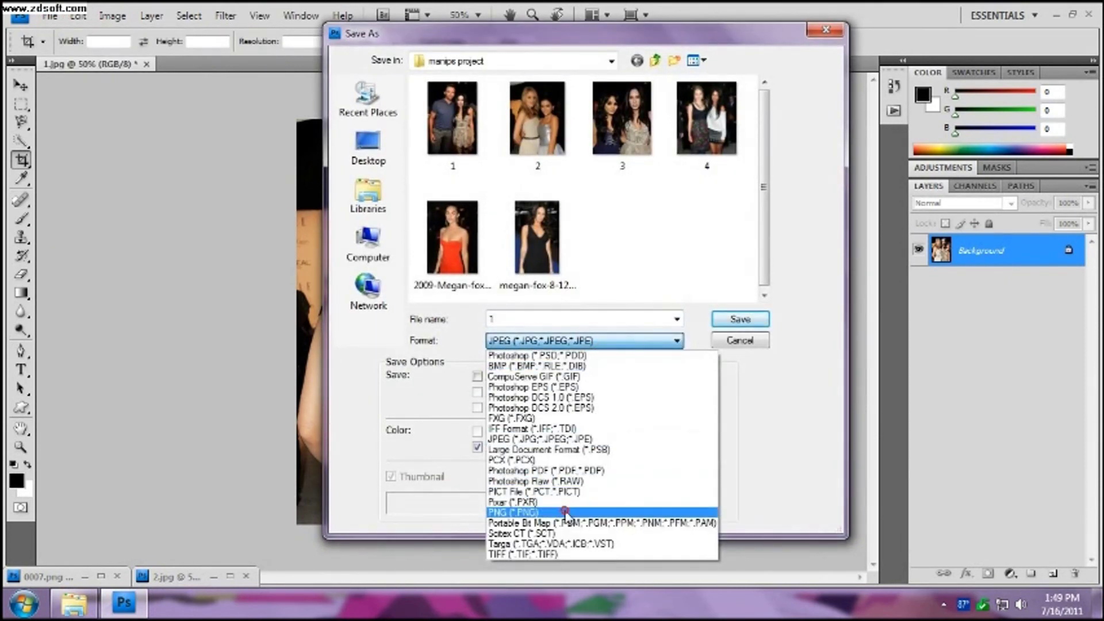
pyautogui.click(563, 510)
pyautogui.click(558, 323)
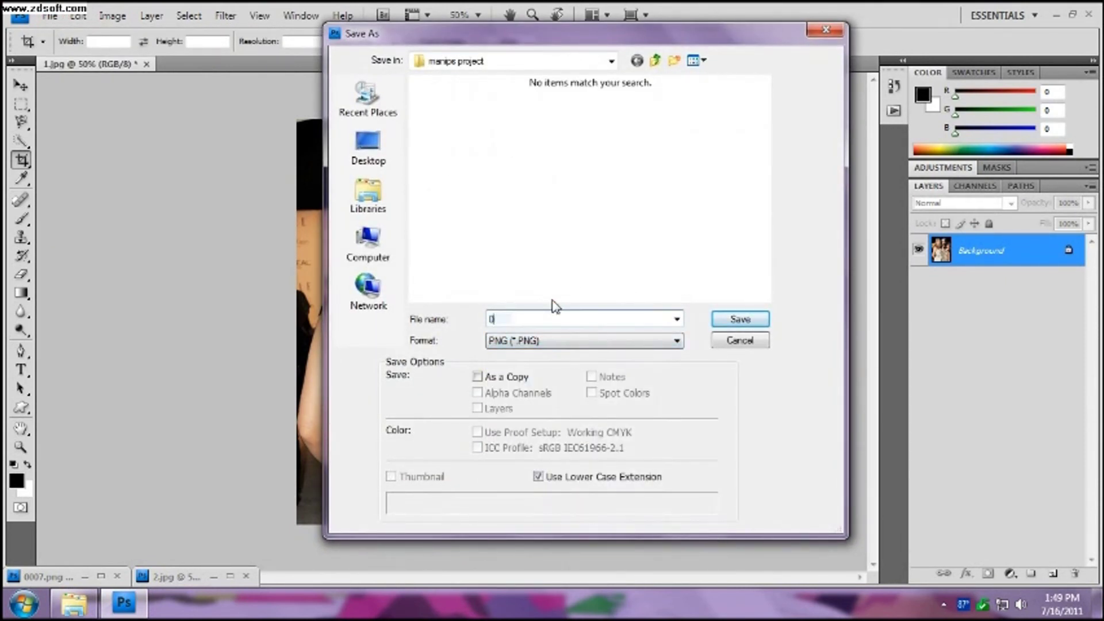
pyautogui.press('Return')
pyautogui.press('Return')
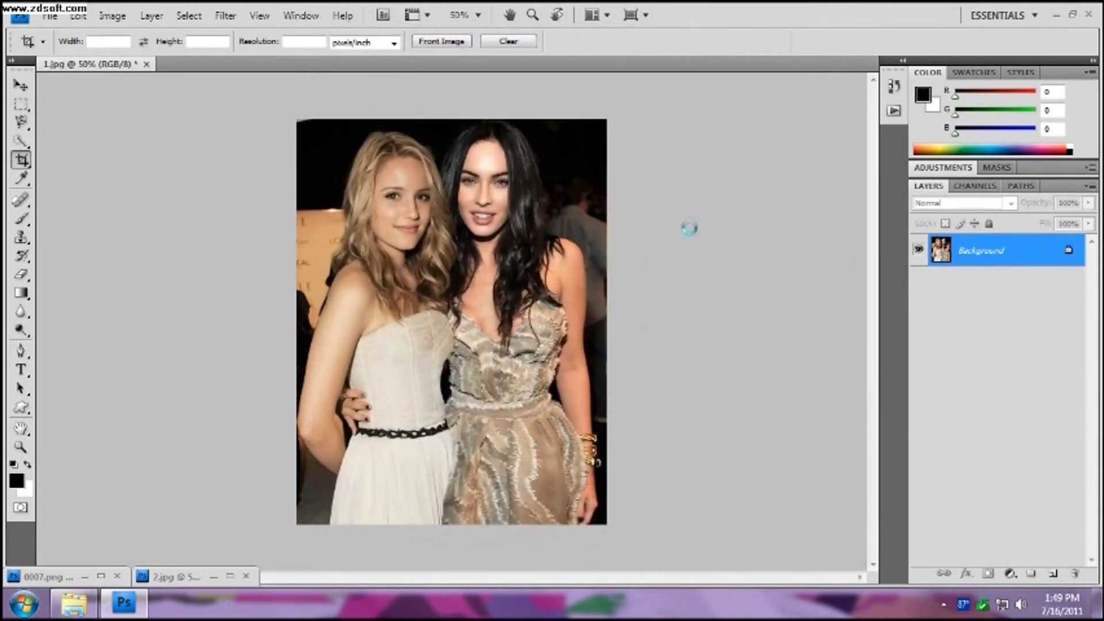
# Apply the PLaY action from the Action04 set to the picture to recolour it.
pyautogui.click(894, 110)
pyautogui.click(821, 128)
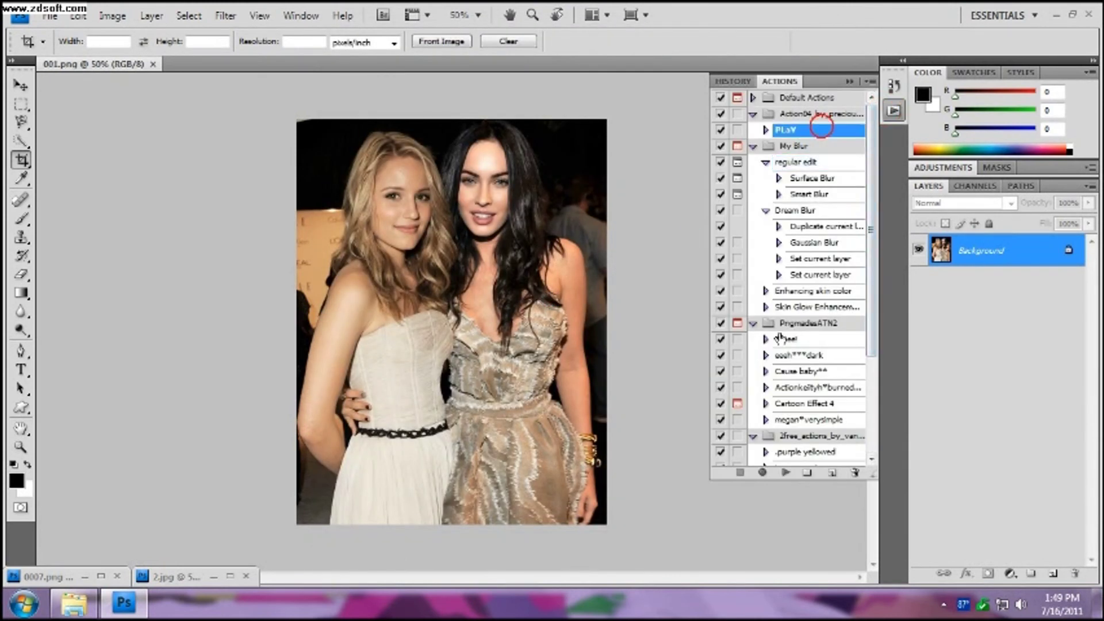
pyautogui.click(785, 473)
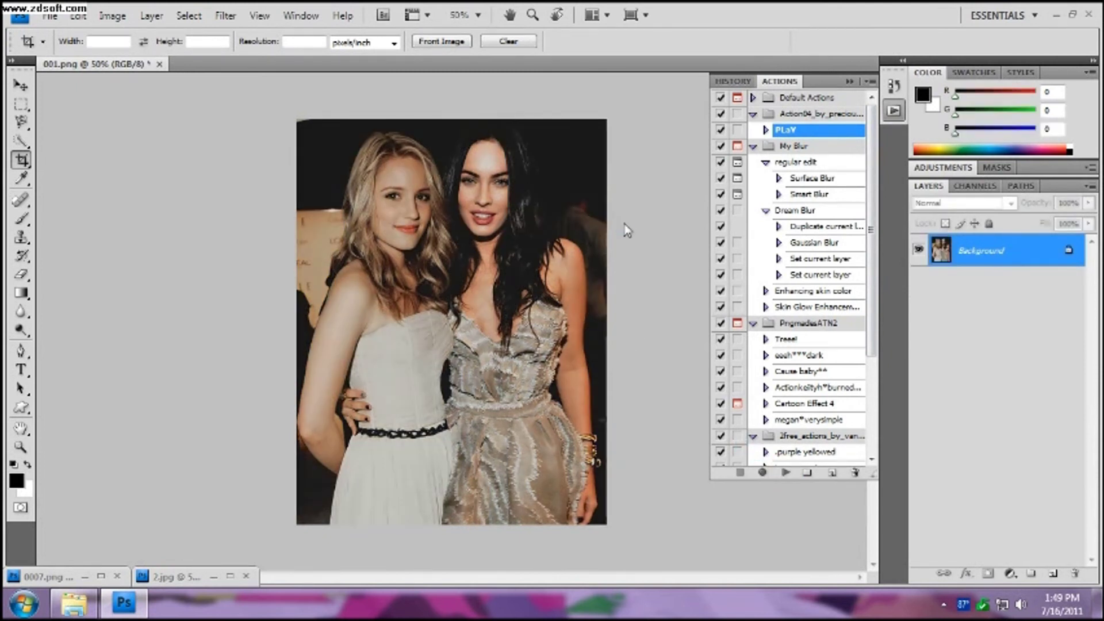
pyautogui.click(849, 81)
# Resize the image to 450 pixels wide with proportions constrained and bicubic resampling.
pyautogui.click(112, 15)
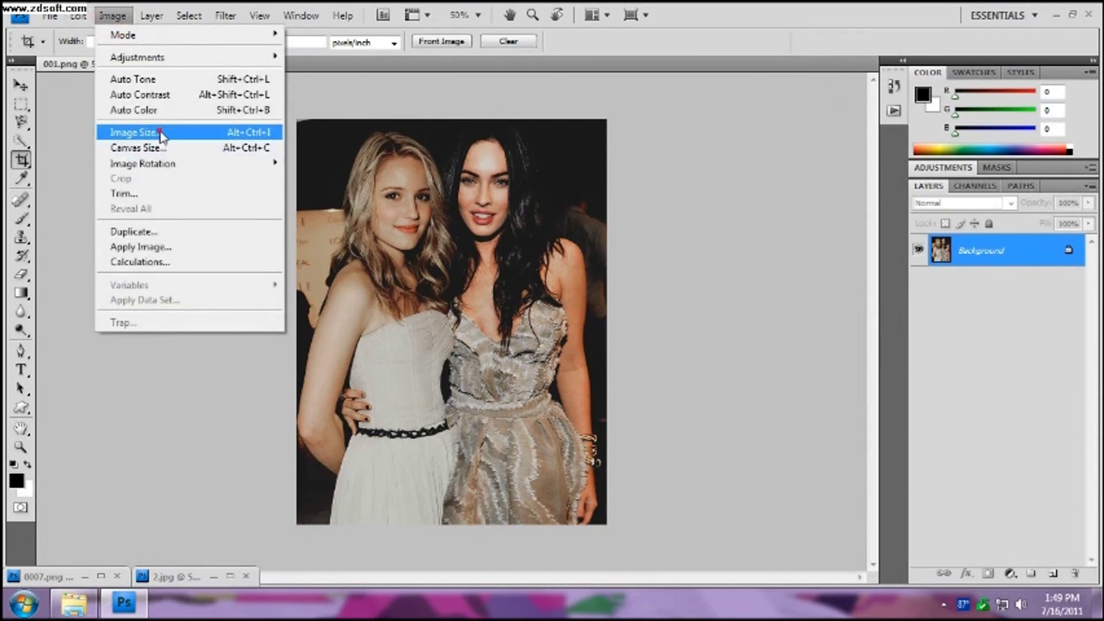
pyautogui.click(158, 131)
pyautogui.write('5')
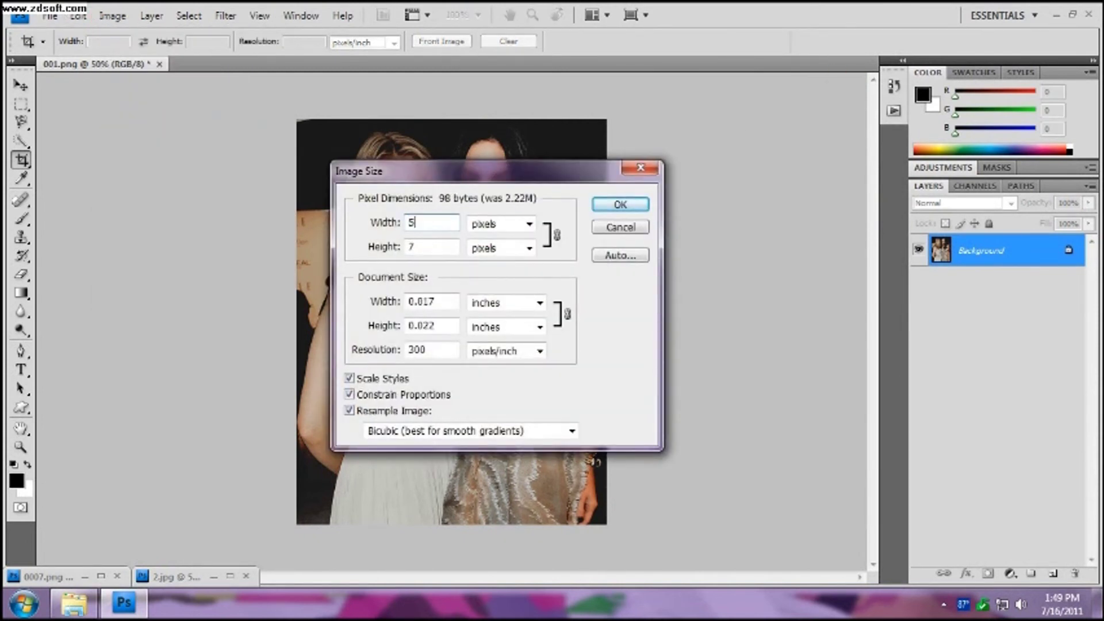
pyautogui.press('BackSpace')
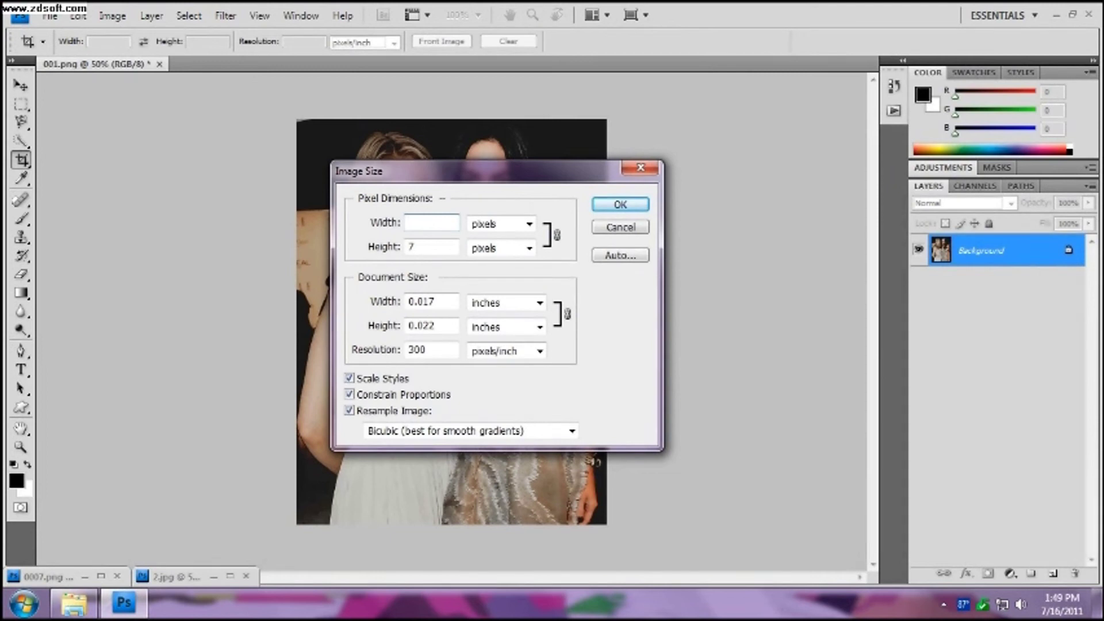
pyautogui.write('450')
pyautogui.press('Return')
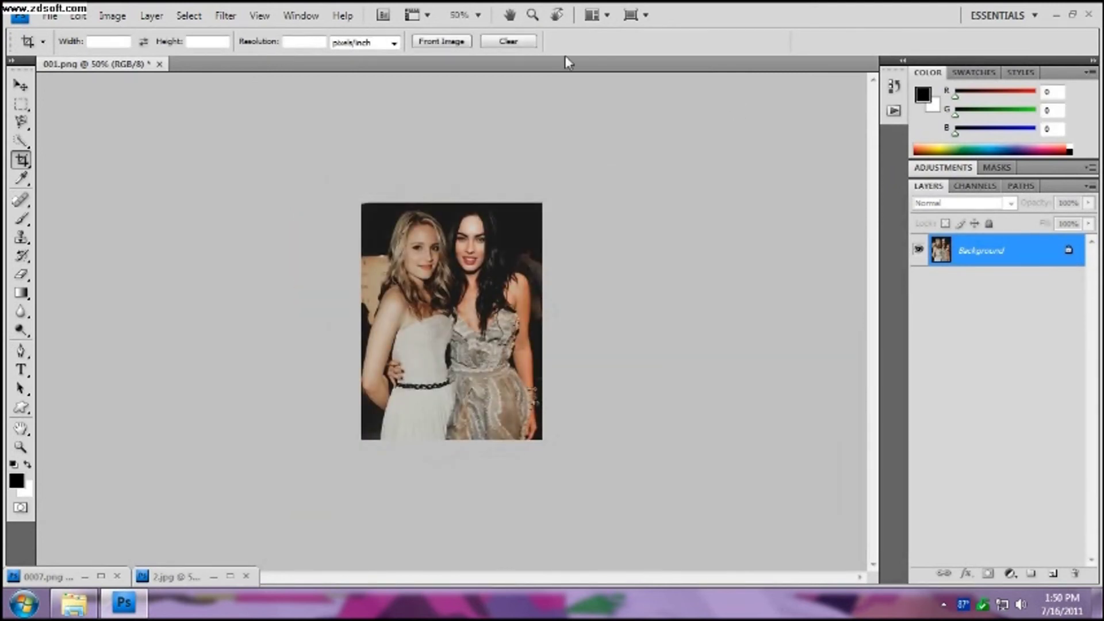
# Examine the resized picture at 100% and look over the original images in the manips project folder.
pyautogui.click(479, 16)
pyautogui.click(479, 71)
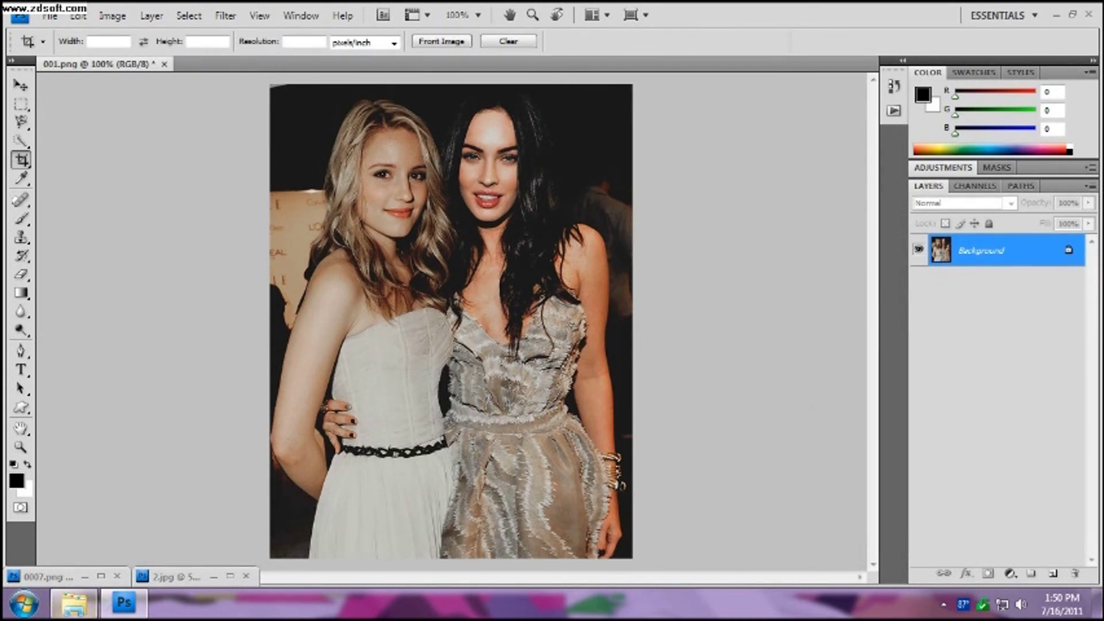
pyautogui.click(70, 608)
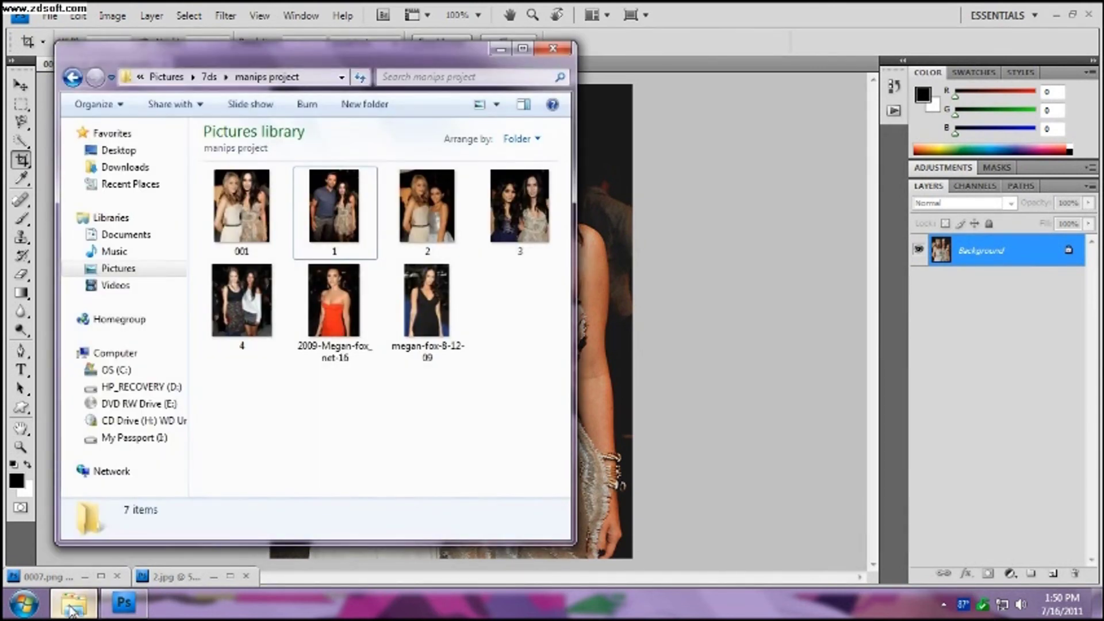
pyautogui.click(70, 609)
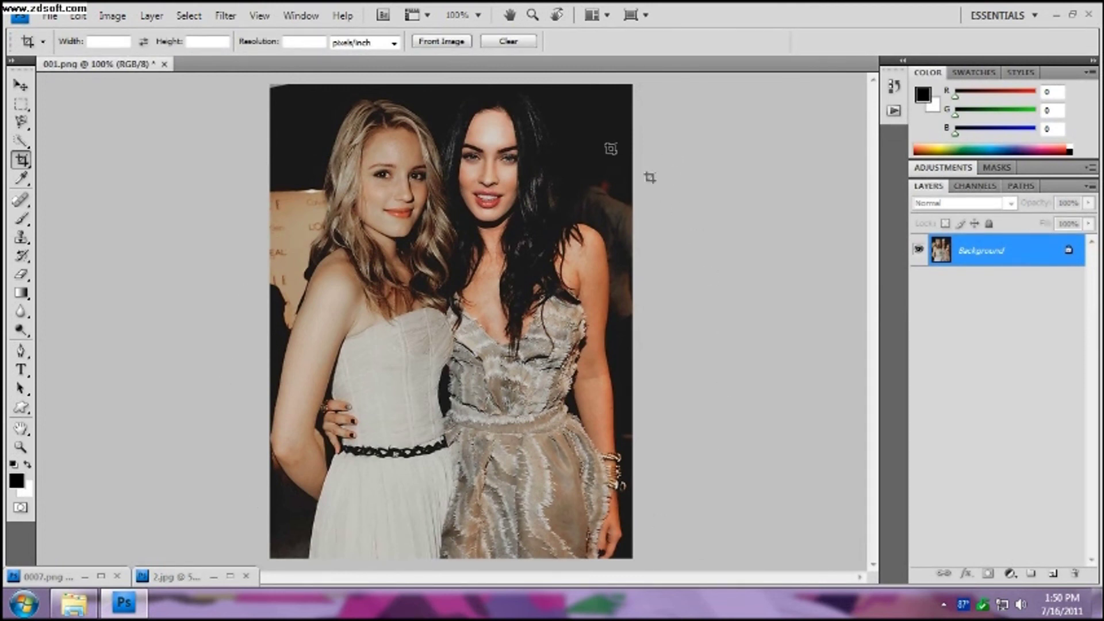
# Run the regular edit action from the My Blur set, accepting its Surface Blur with a 5-pixel radius and its Smart Blur settings.
pyautogui.click(894, 110)
pyautogui.click(814, 162)
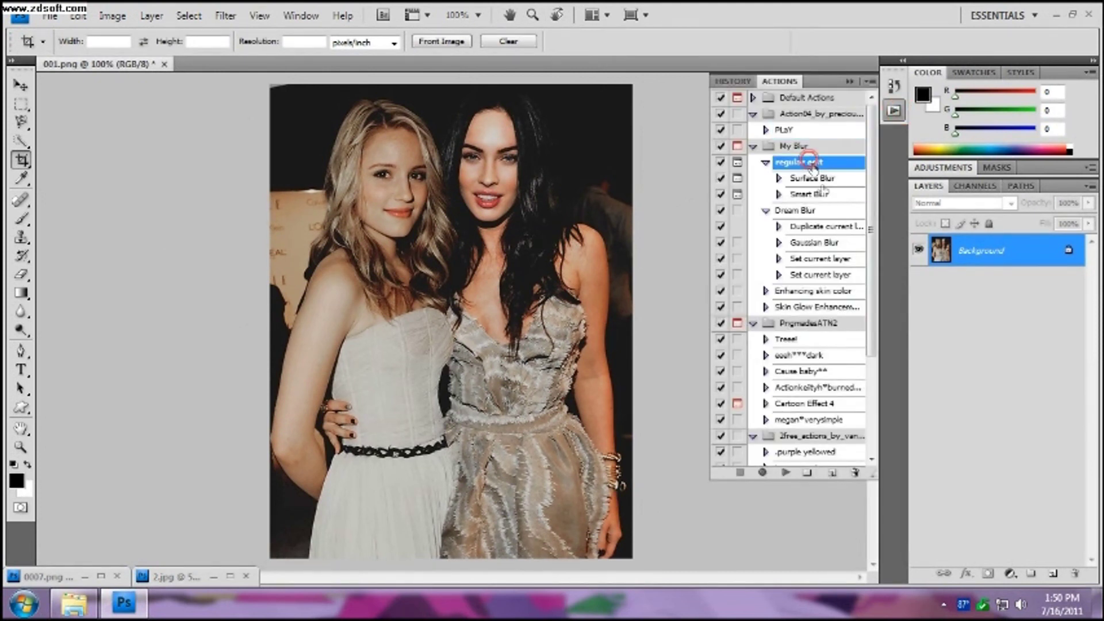
pyautogui.click(785, 475)
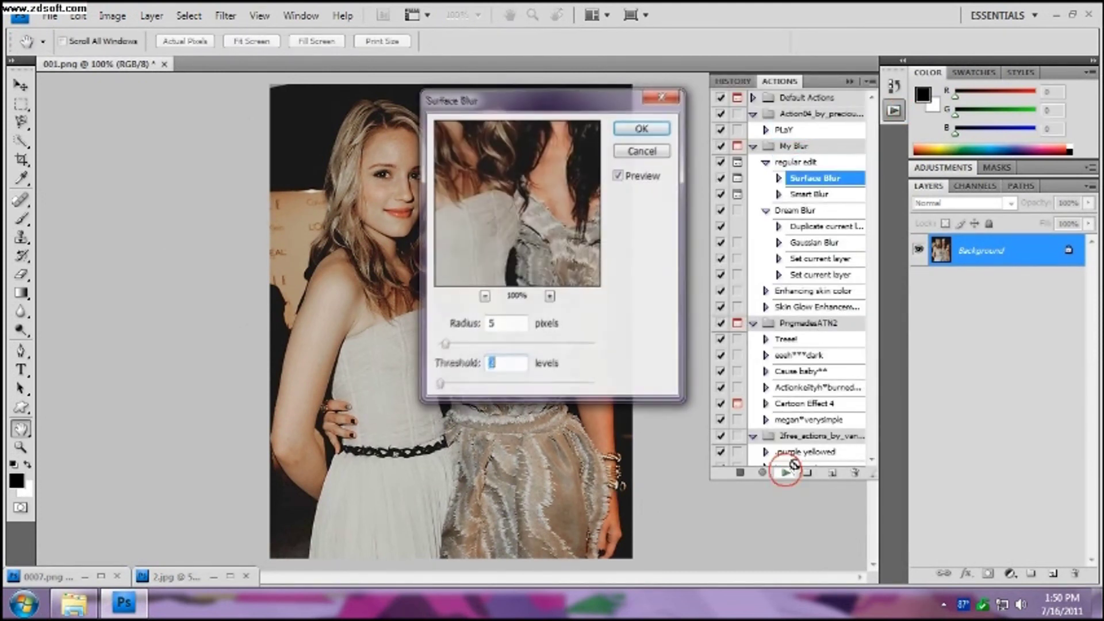
pyautogui.press('Return')
pyautogui.press('Return')
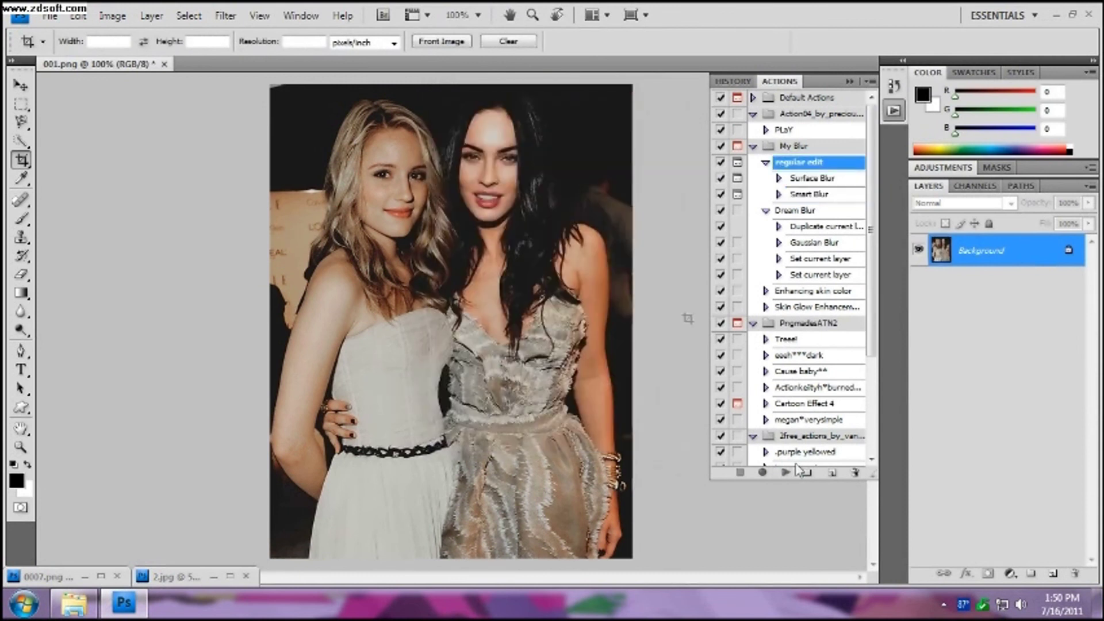